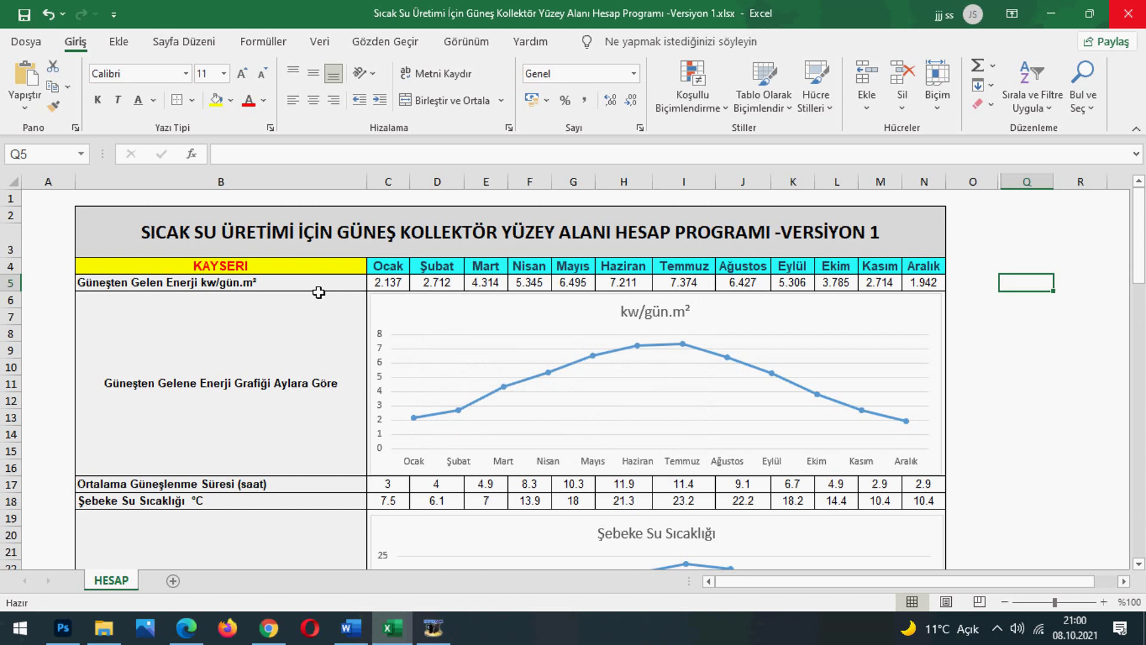
Choose ADANA as the province in cell B4 and look over its monthly solar energy and mains water temperature data.
left_click(333, 265)
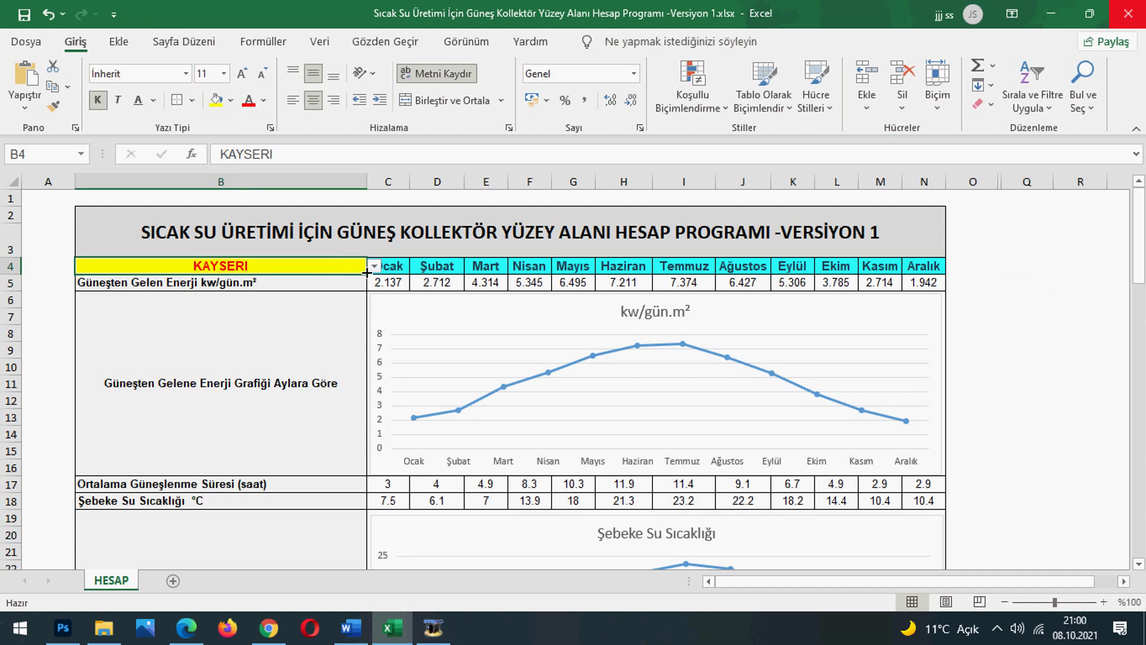
left_click(374, 267)
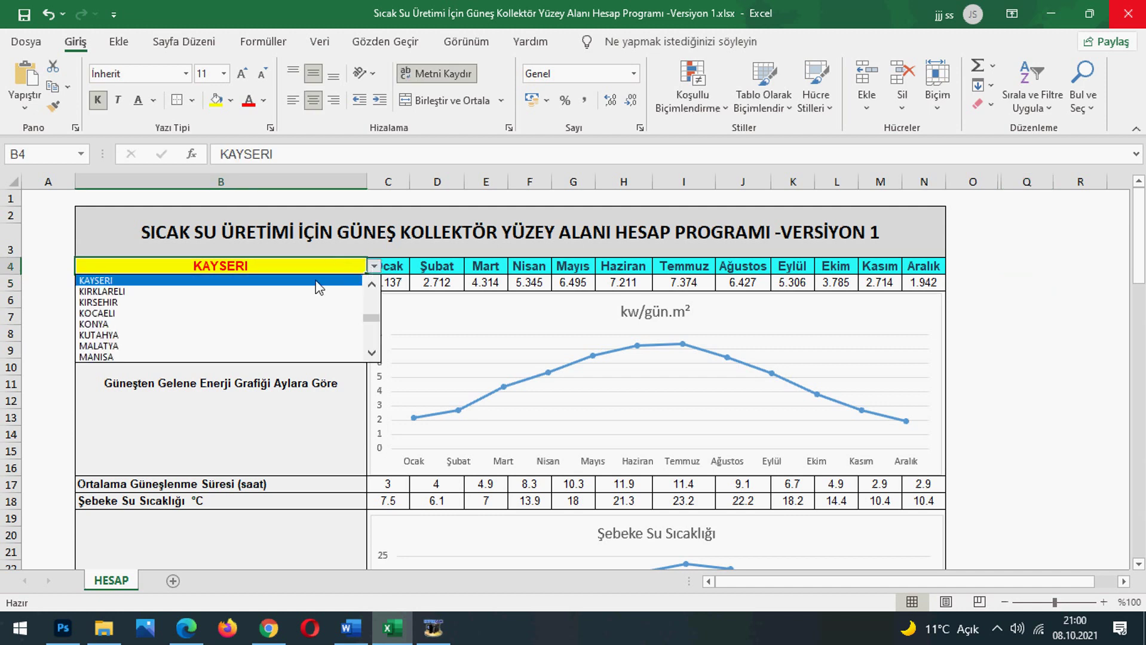
scroll(370, 318, "up", 10)
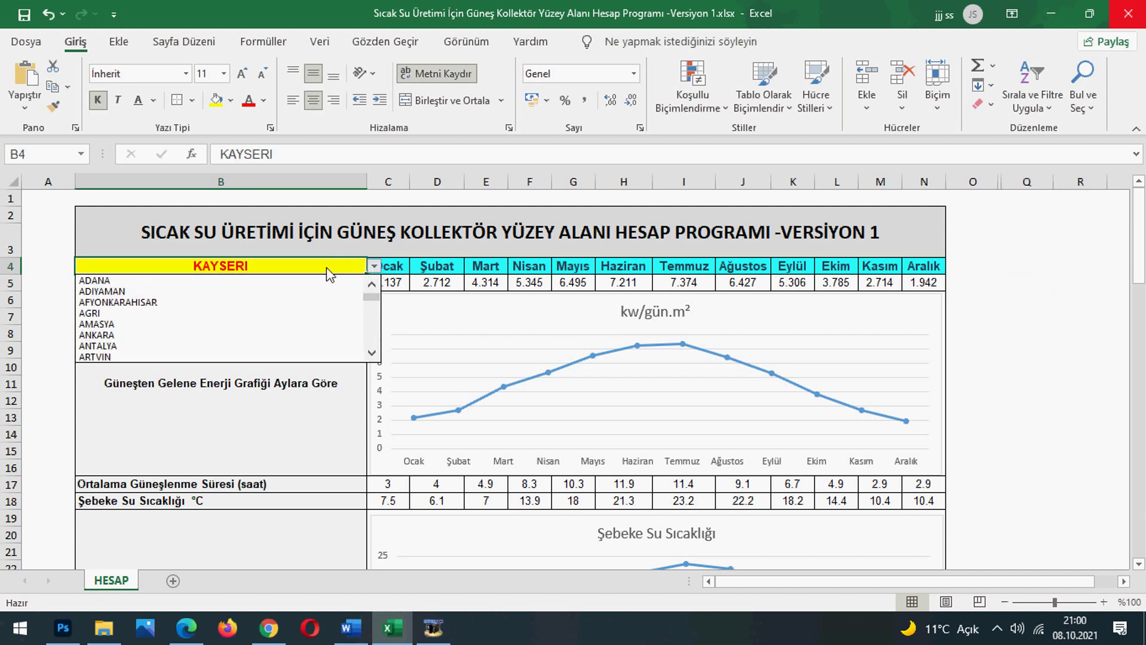
key("Escape")
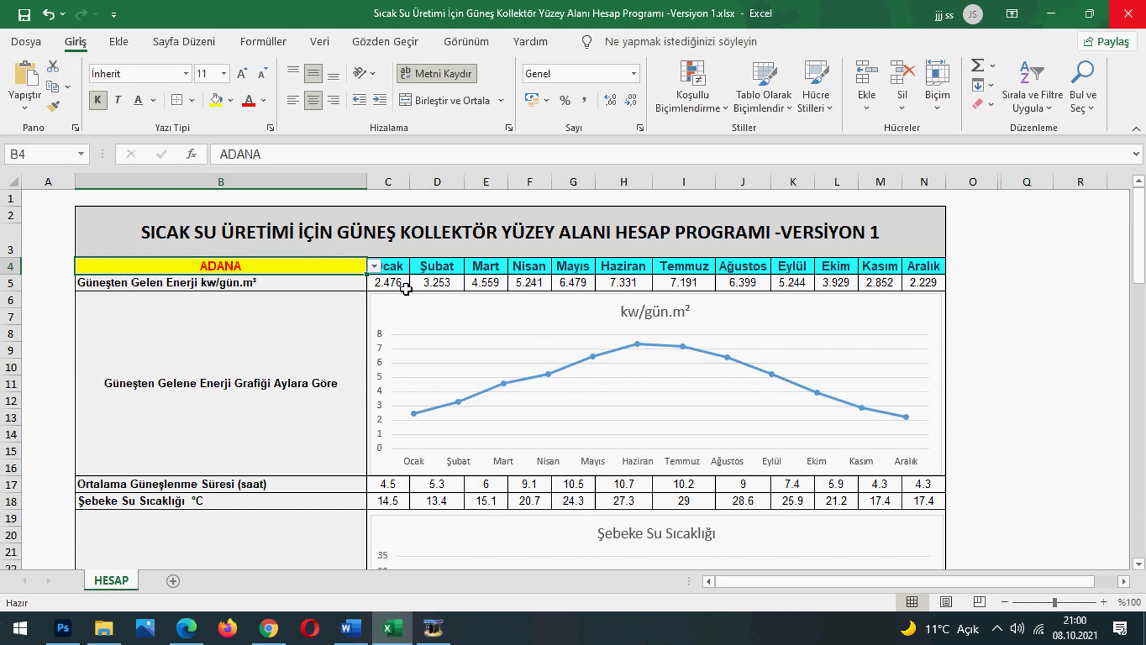
left_click(403, 285)
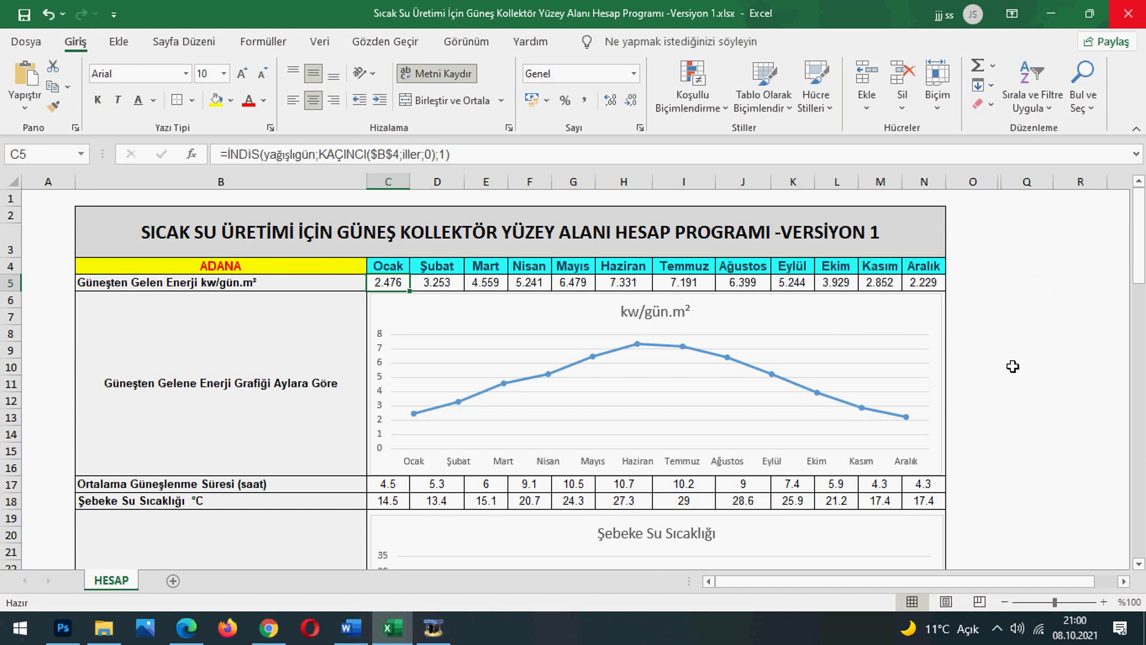
scroll(1013, 361, "down", 4)
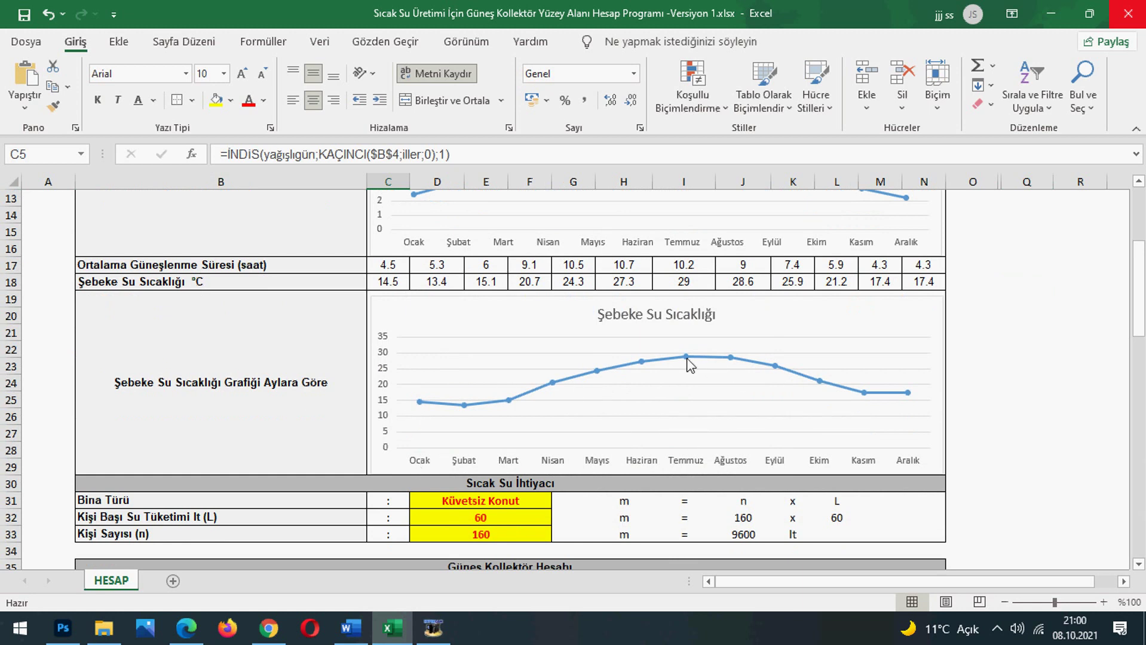
mouse_move(687, 362)
Set the province in cell B4 to BOLU.
scroll(788, 347, "up", 4)
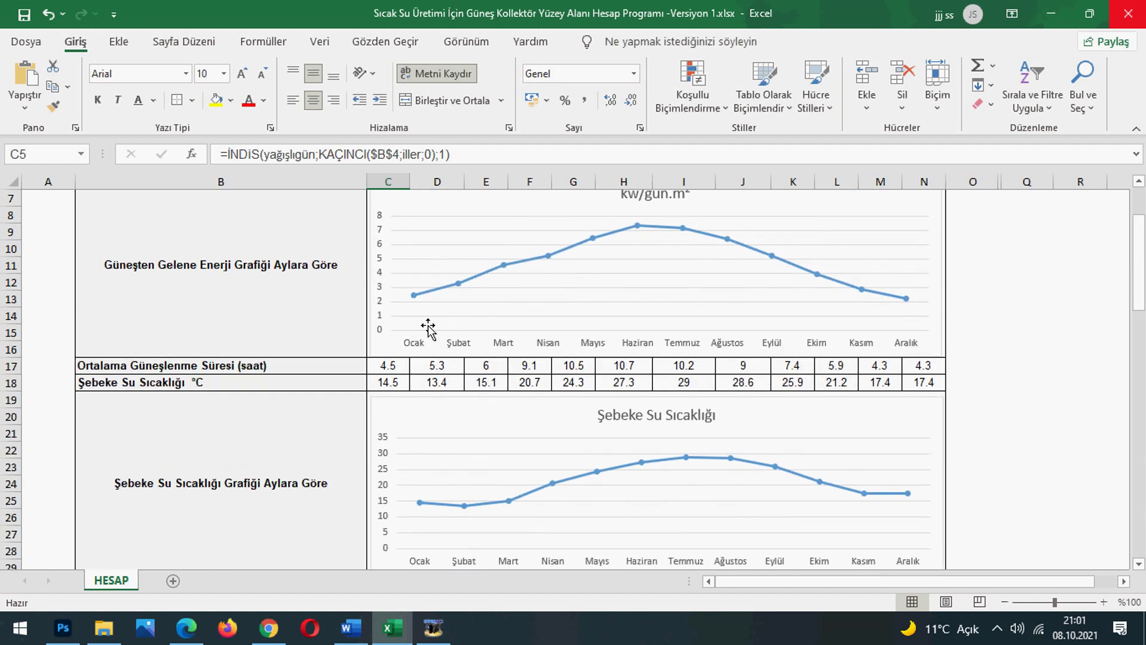
left_click(317, 267)
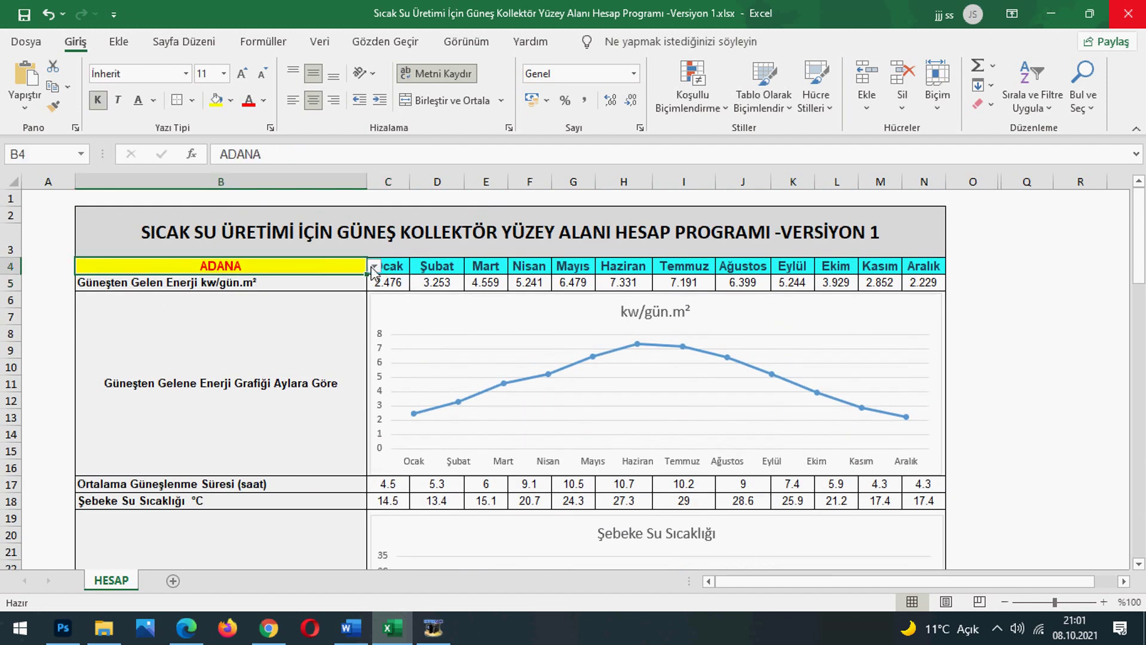
left_click(373, 266)
mouse_move(374, 302)
left_mouse_down()
mouse_move(373, 314)
mouse_move(370, 287)
mouse_move(369, 307)
left_mouse_up()
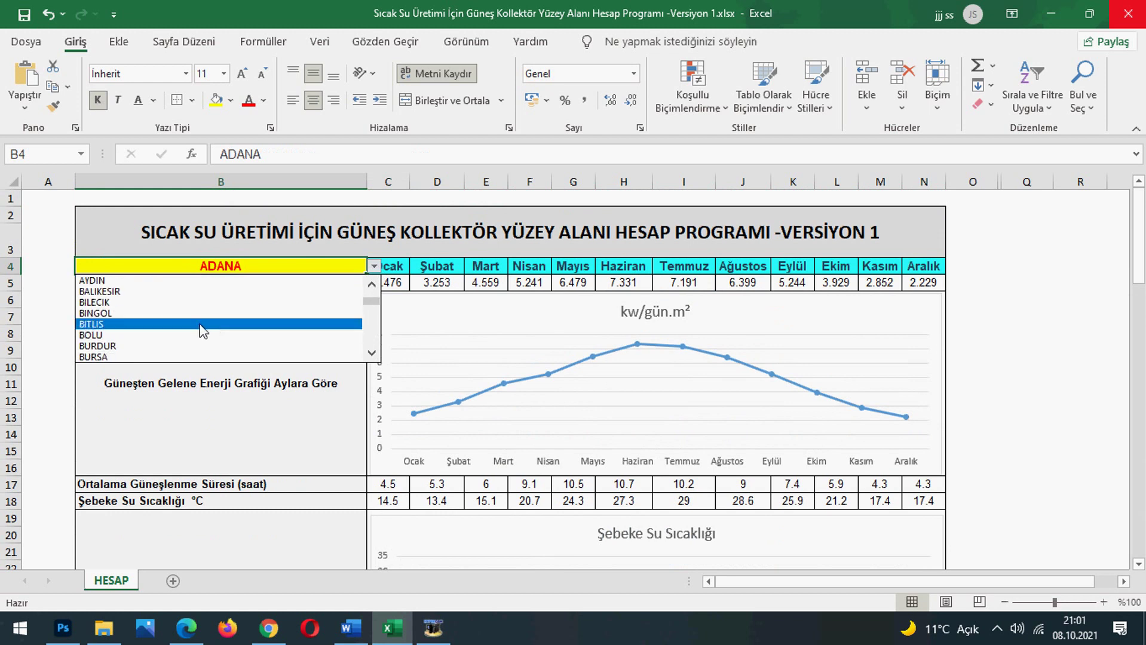
left_click(194, 339)
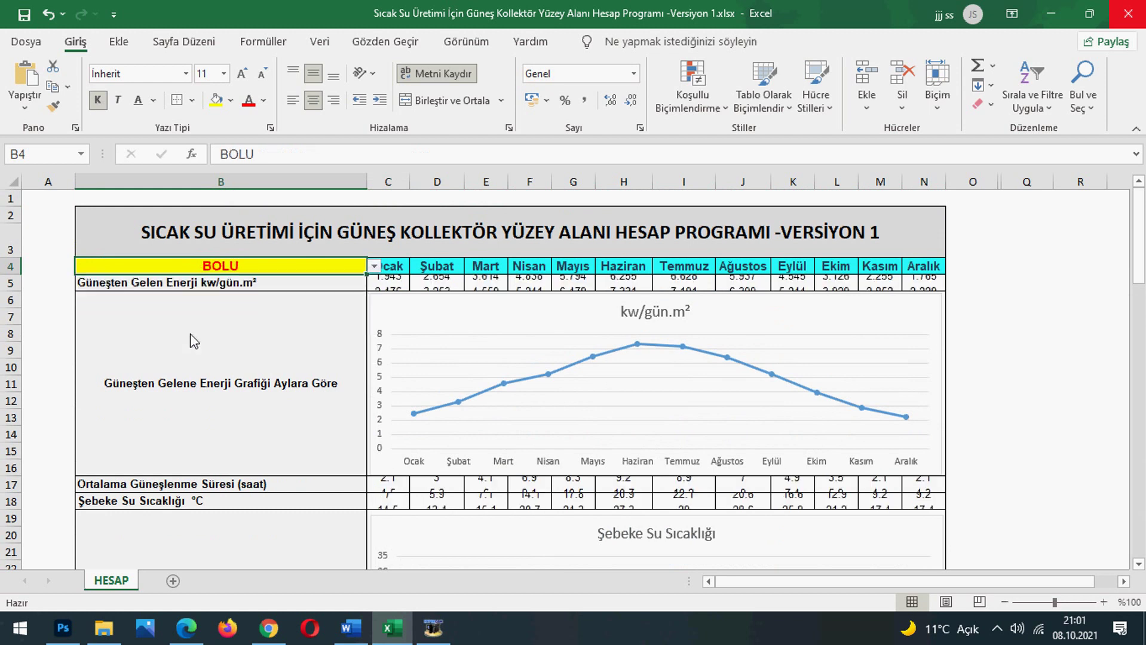
left_click(1051, 338)
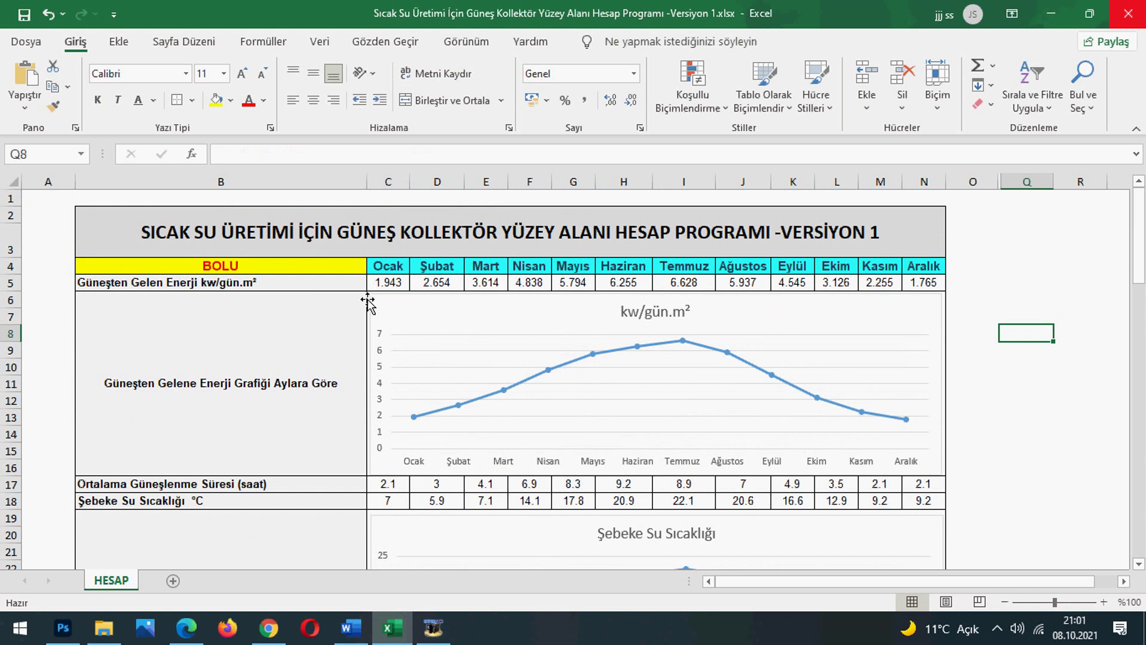
Examine the monthly solar energy, sunshine duration and mains water temperature rows and charts for the chosen province.
scroll(368, 302, "down", 5)
scroll(367, 302, "up", 3)
scroll(367, 302, "up", 2)
scroll(504, 366, "down", 4)
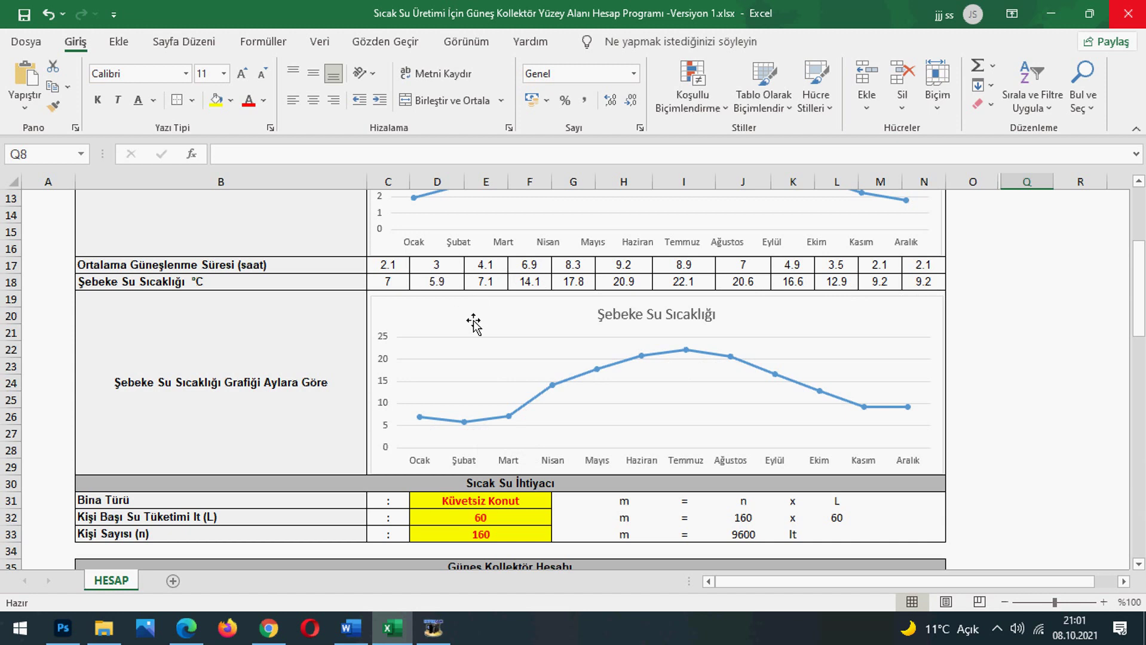
scroll(473, 323, "down", 2)
scroll(475, 305, "up", 2)
left_click(440, 280)
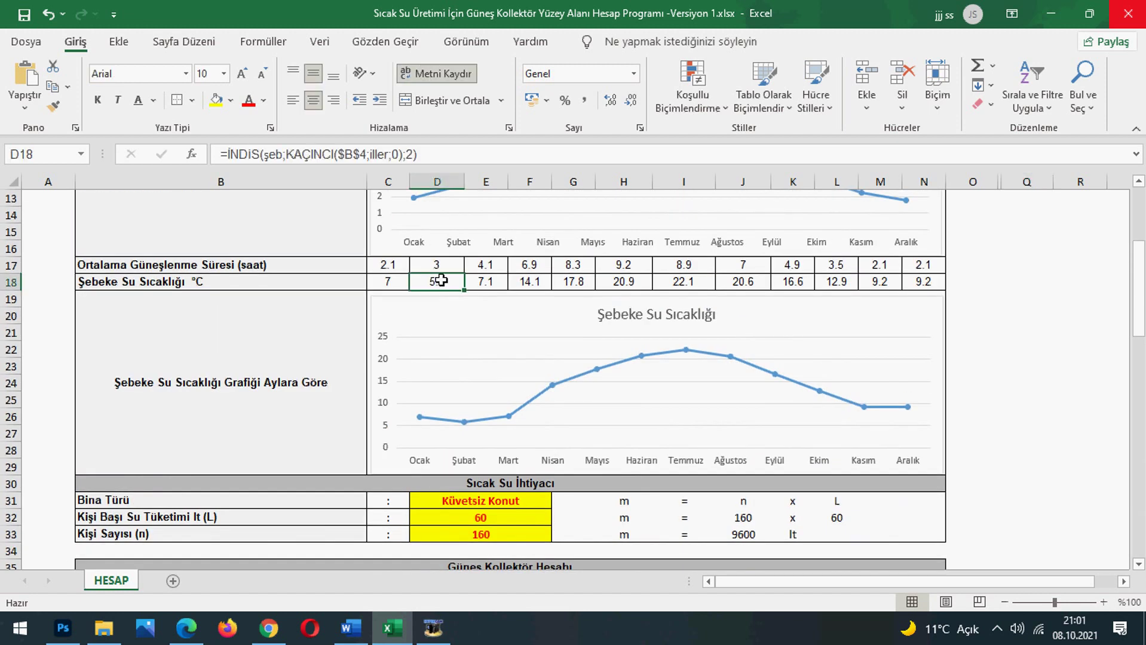
scroll(499, 323, "up", 2)
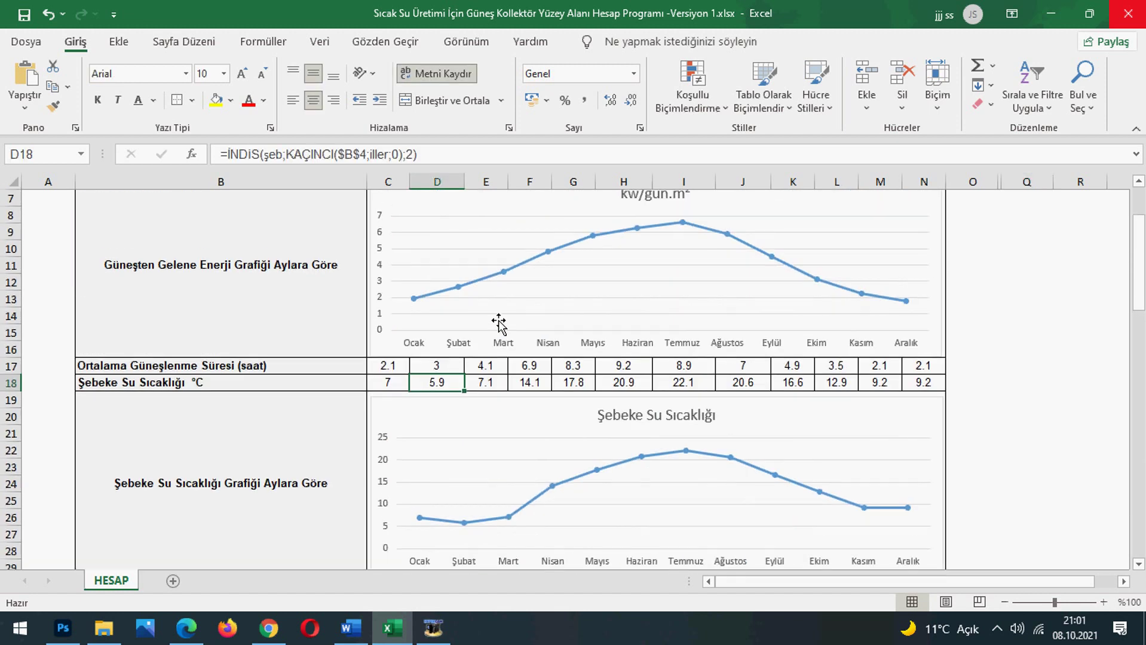
scroll(490, 334, "down", 4)
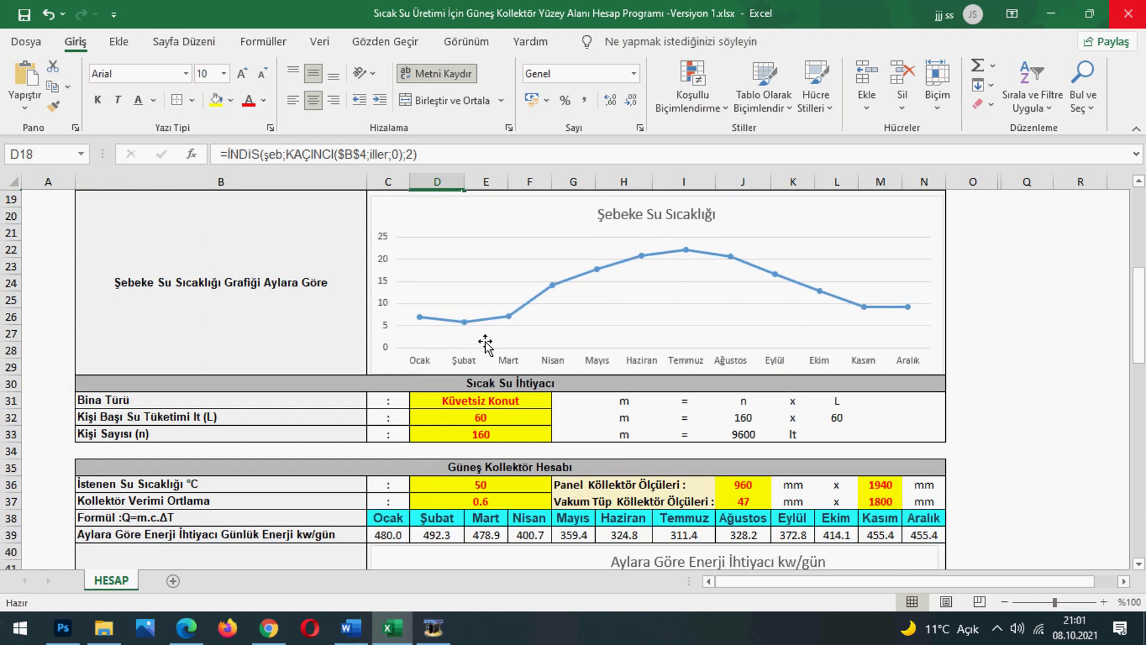
Choose Küvetsiz Konut as the building type (Bina Türü) in the hot water demand section.
scroll(485, 345, "down", 2)
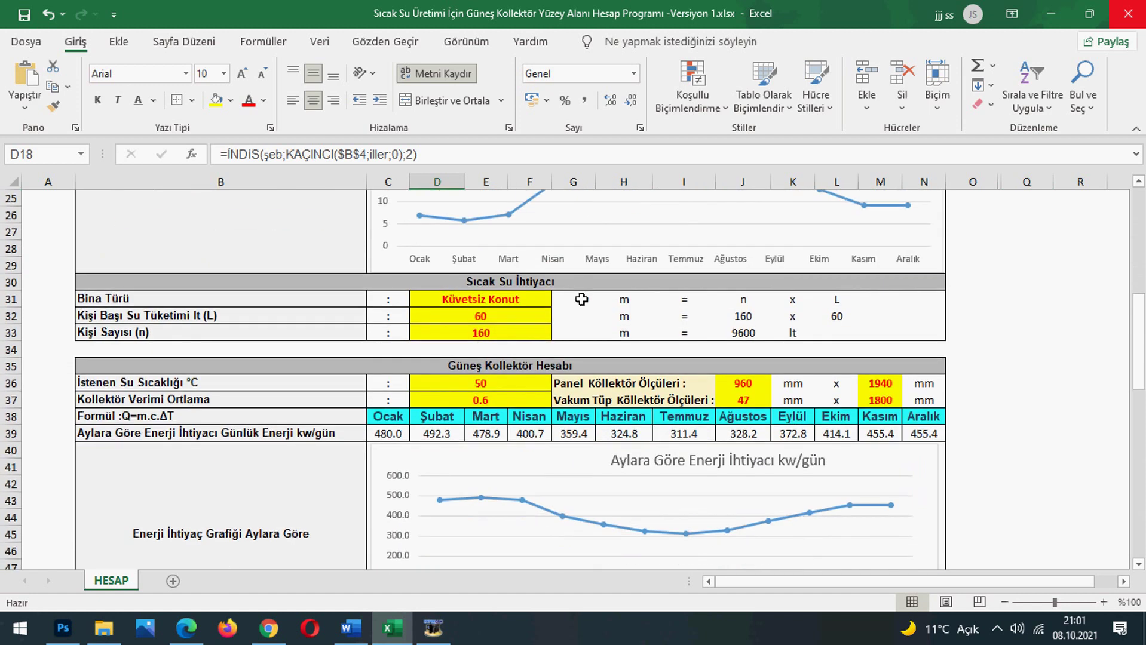
left_click(534, 299)
left_click(560, 300)
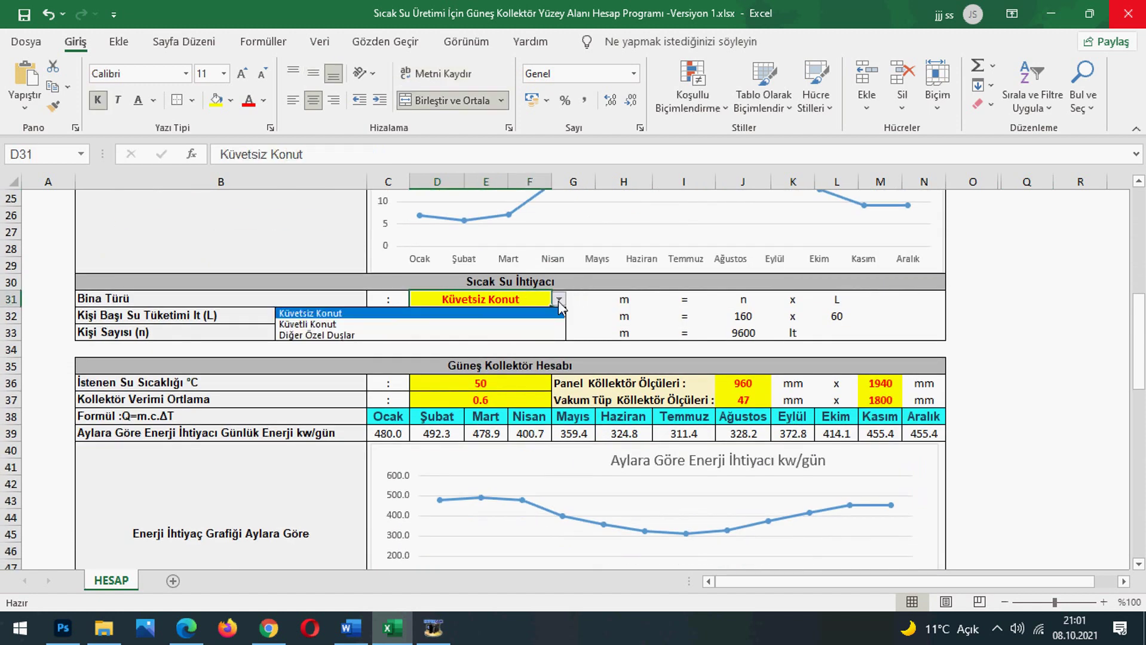
left_click(412, 313)
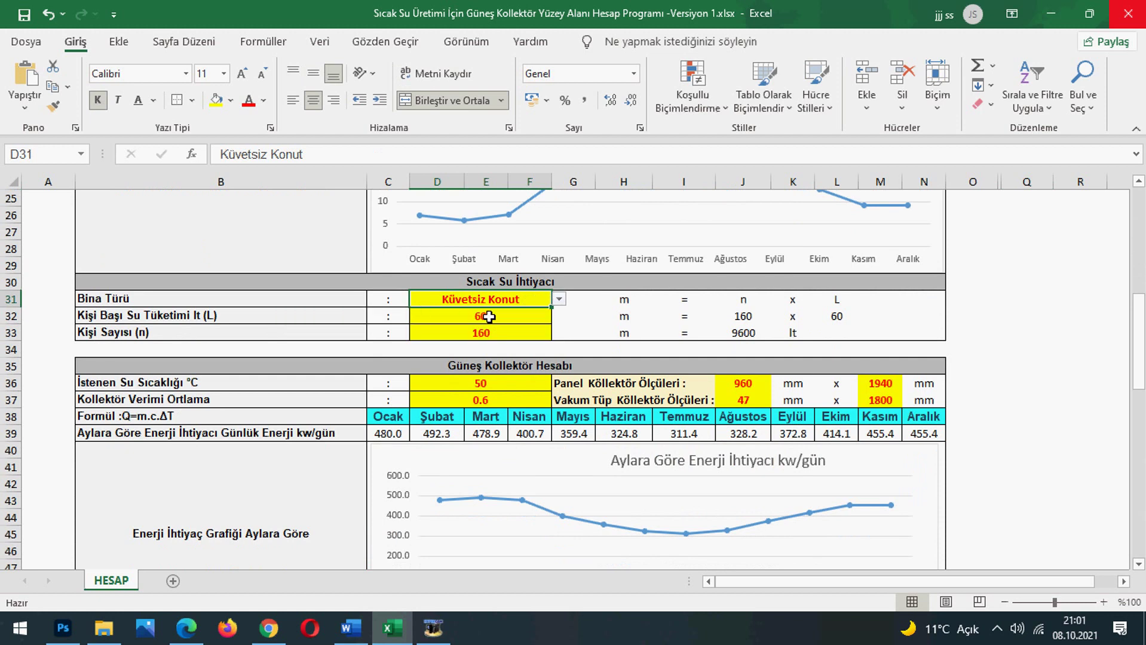
Give the per-person water consumption cell D32 a white fill and black font colour.
left_click(450, 315)
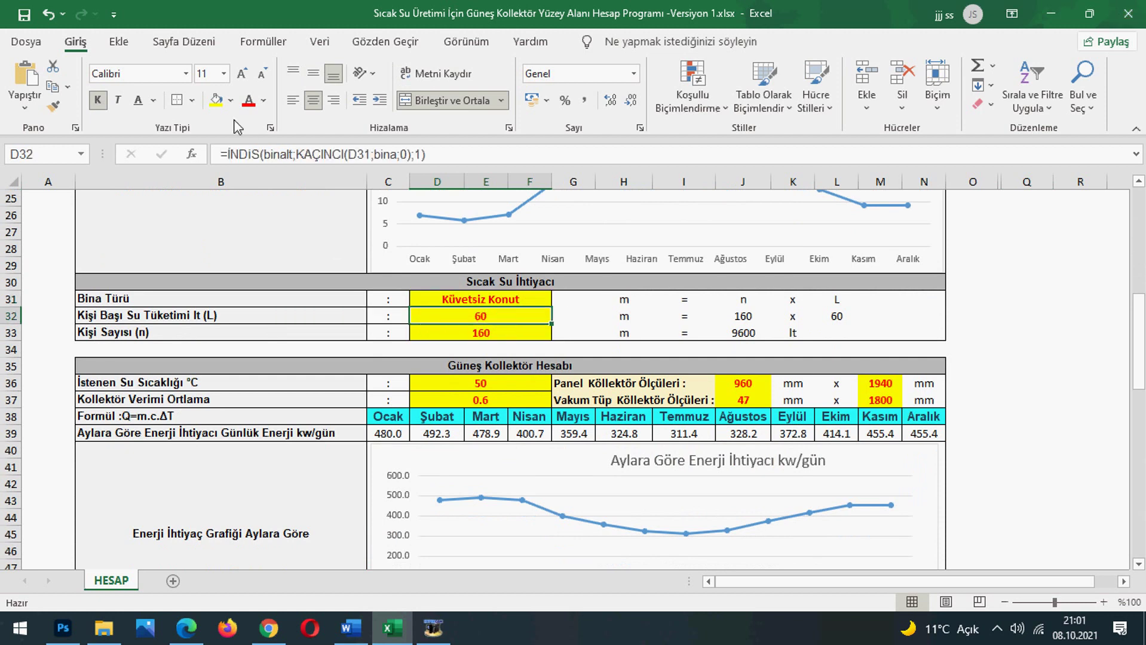
left_click(230, 100)
left_click(220, 147)
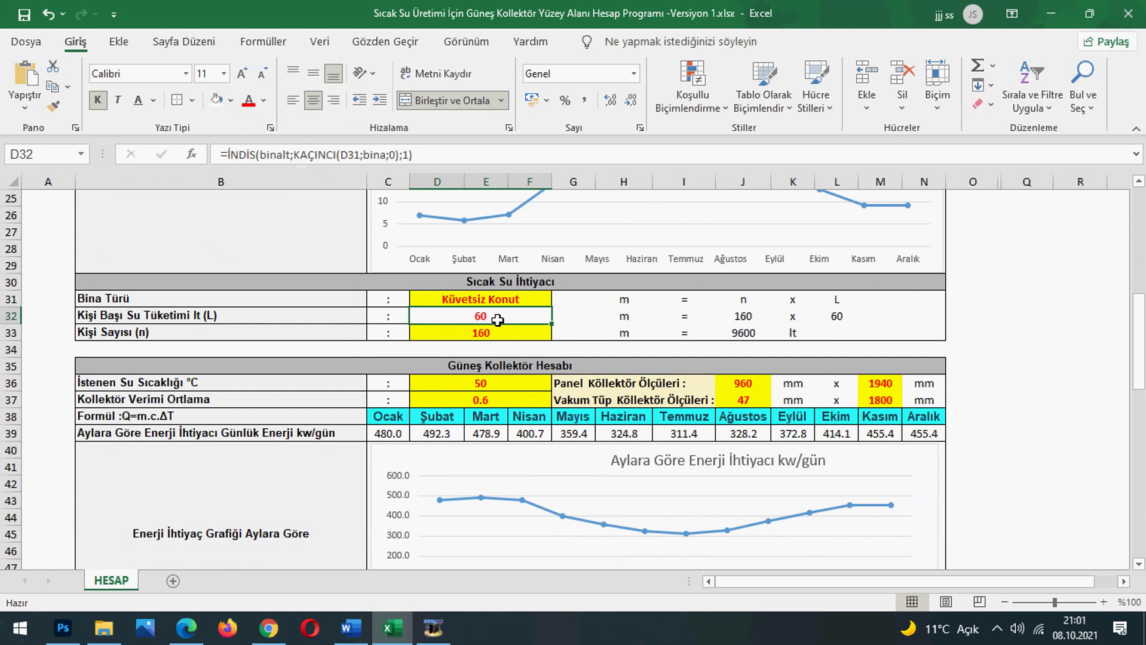
left_click(230, 100)
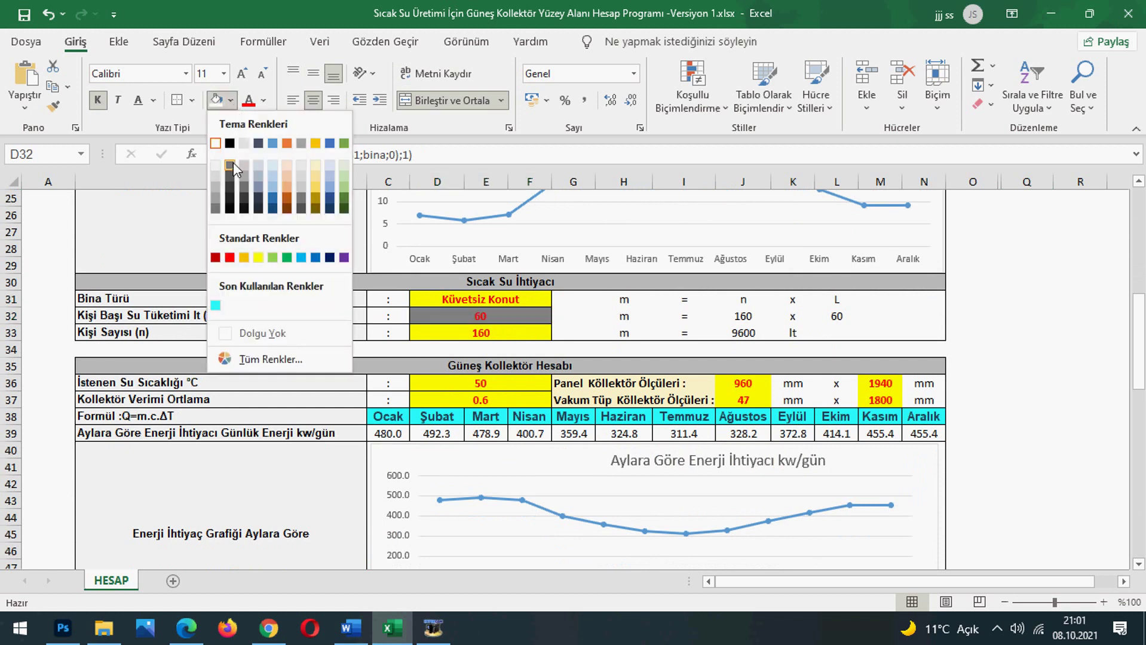
left_click(263, 100)
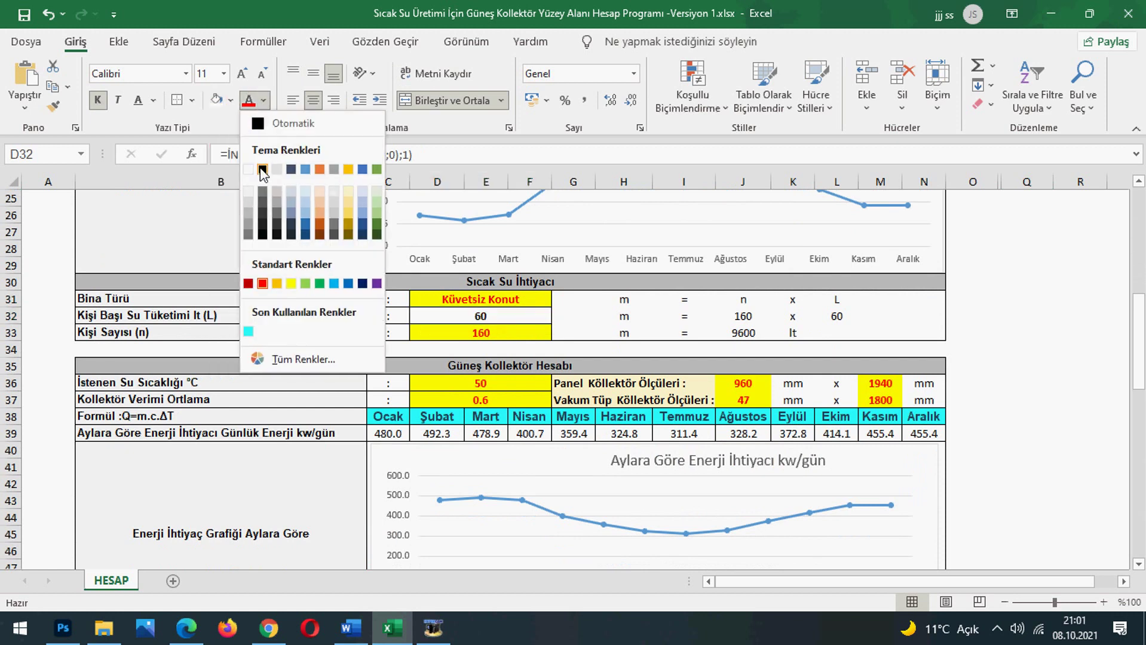
left_click(262, 170)
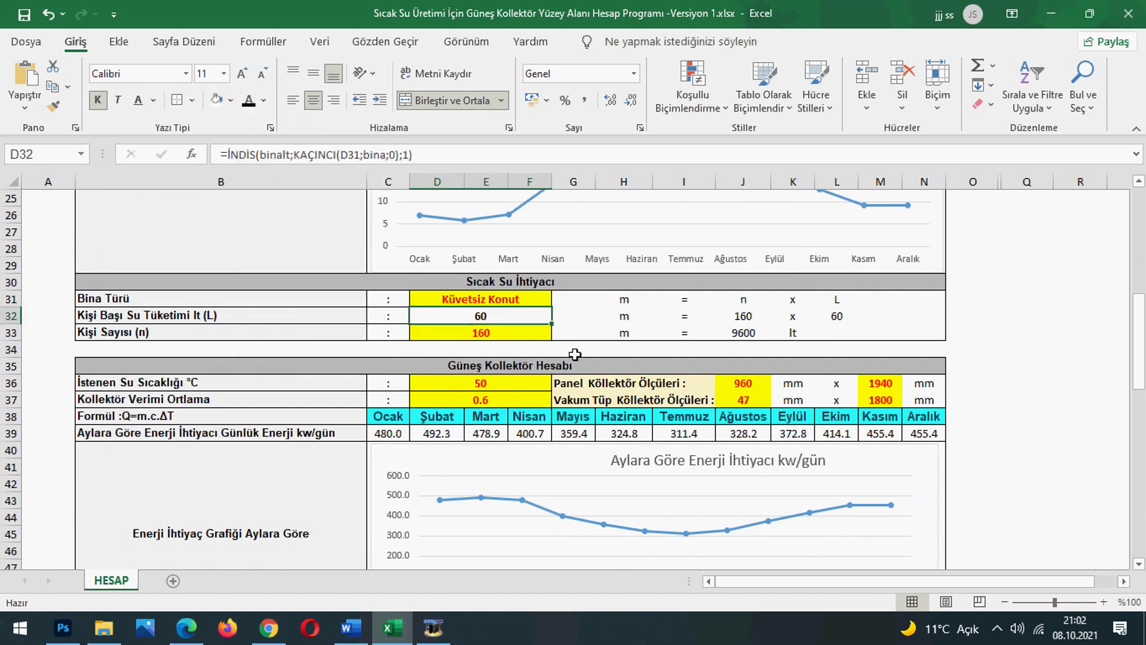
left_click(599, 343)
Set the number of people (Kişi Sayısı) to 100 and check the formula behind the total hot water demand.
left_click(524, 333)
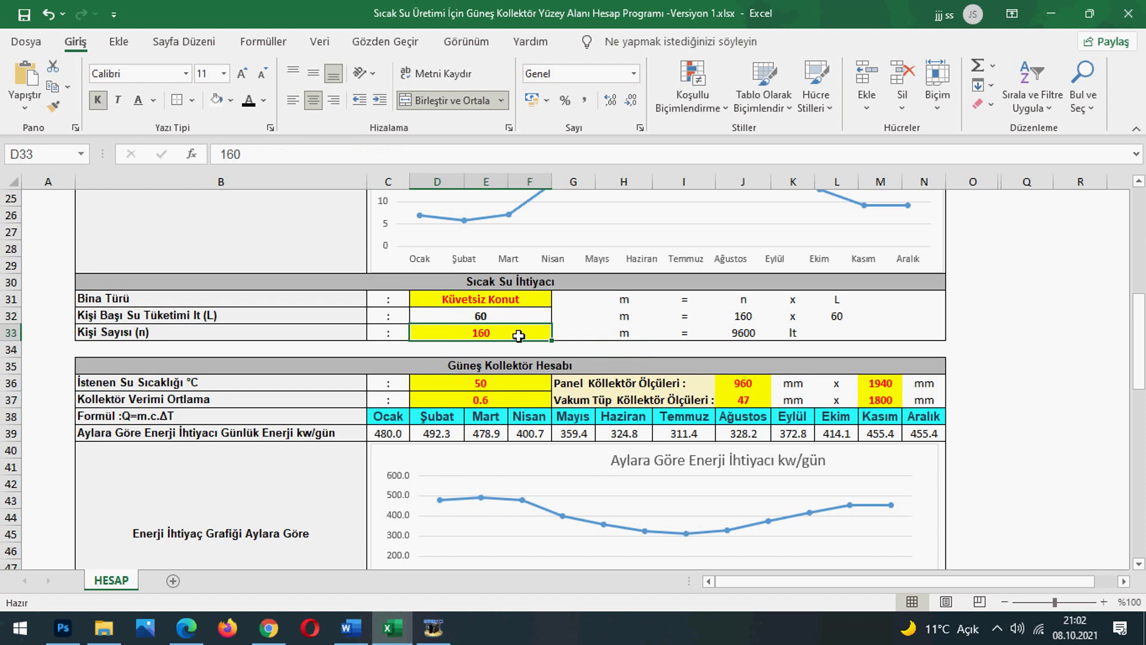
type("100")
key("Return")
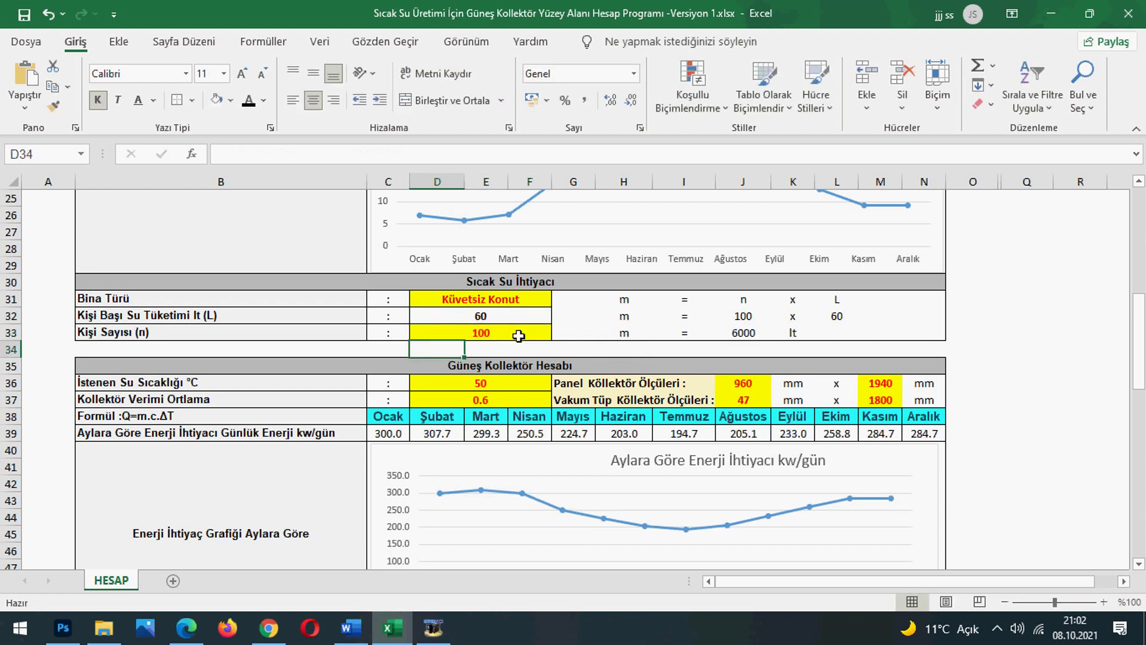
left_click(763, 330)
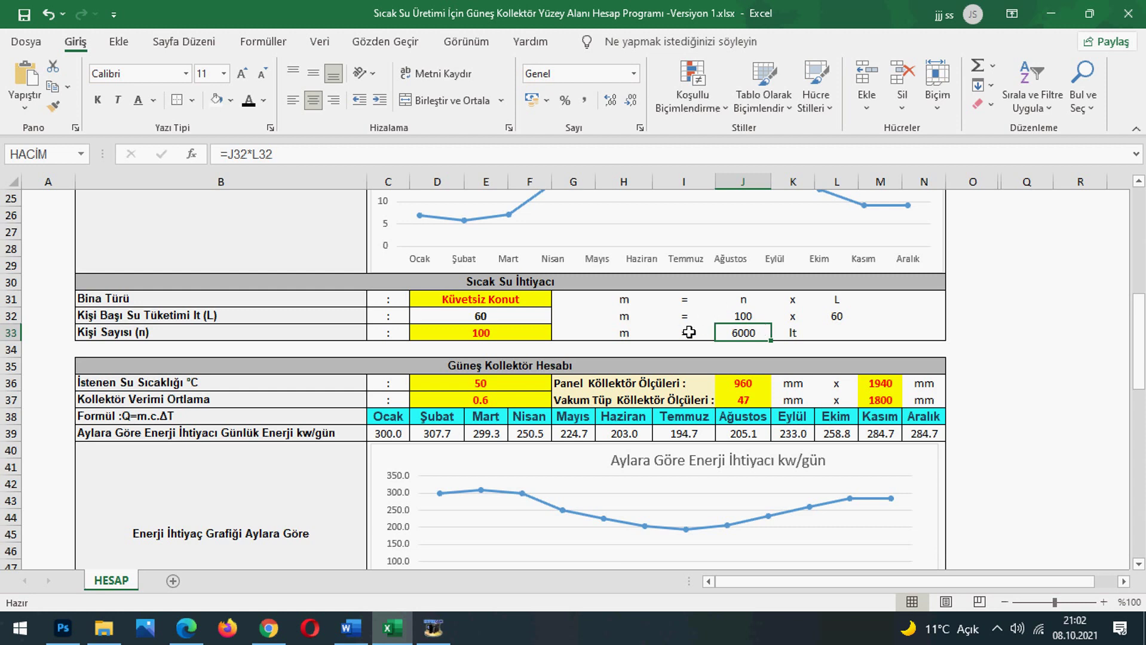
Review the solar collector inputs: desired water temperature, panel and vacuum-tube collector dimensions, and average collector efficiency.
left_click(509, 381)
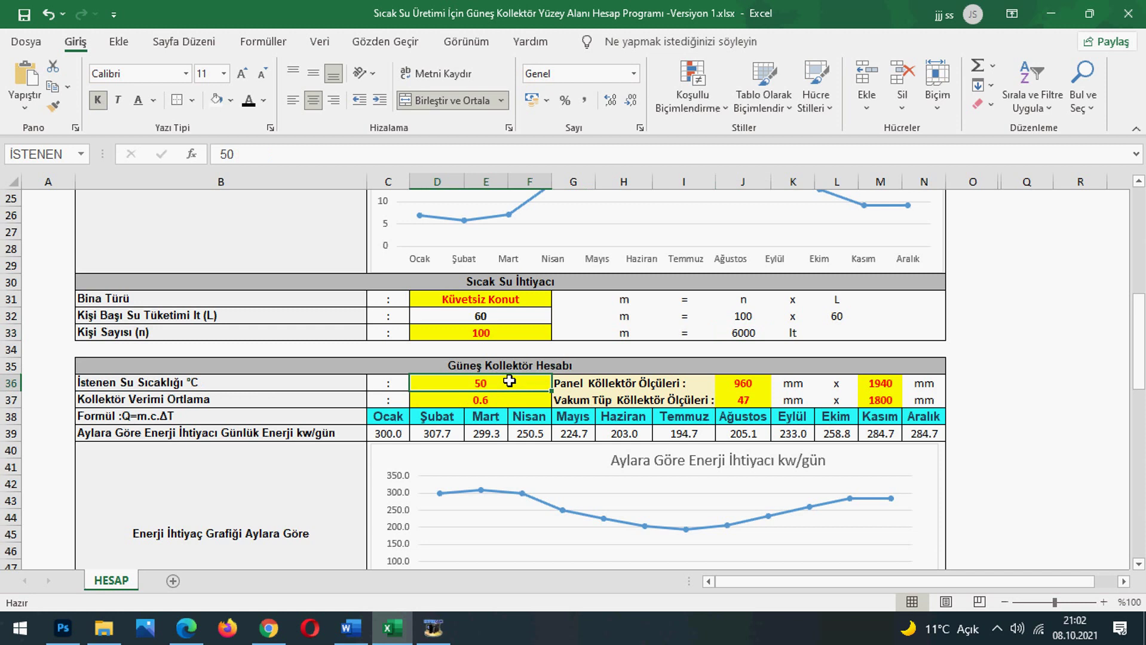
left_click(599, 388)
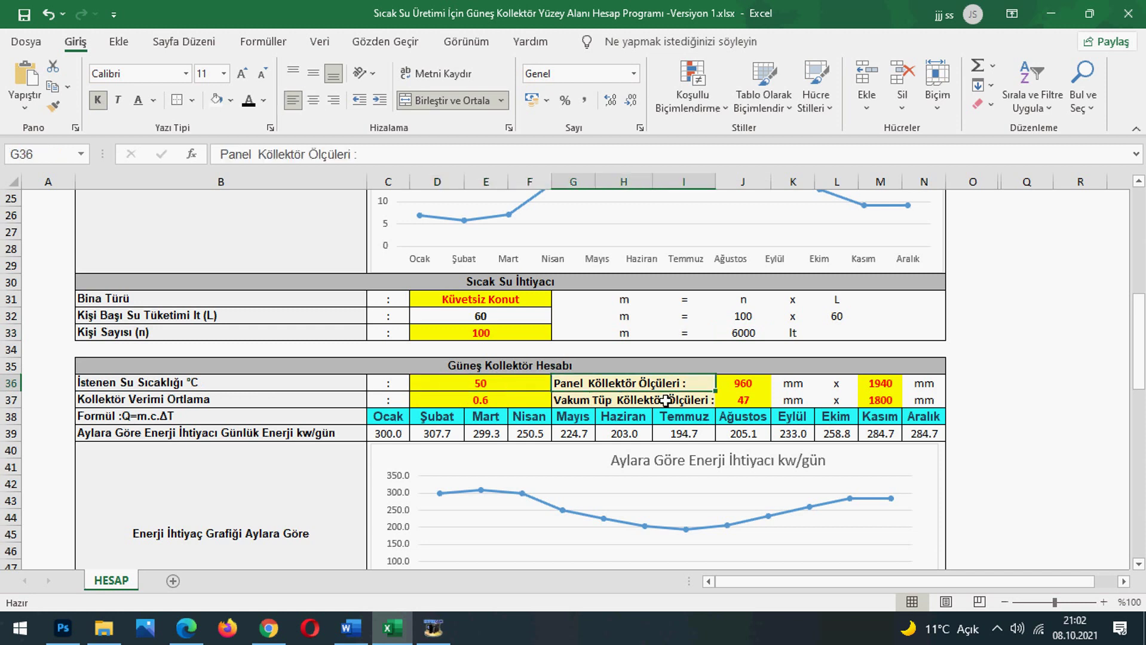
left_click(759, 387)
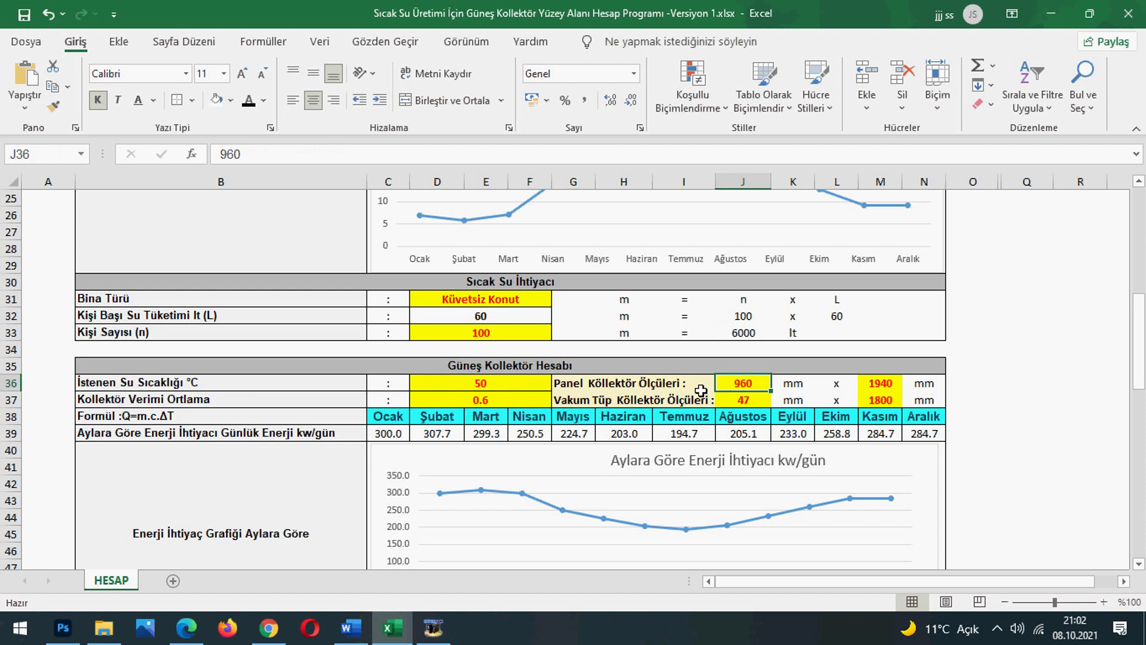
left_click(652, 402)
left_click(742, 400)
left_click(744, 381)
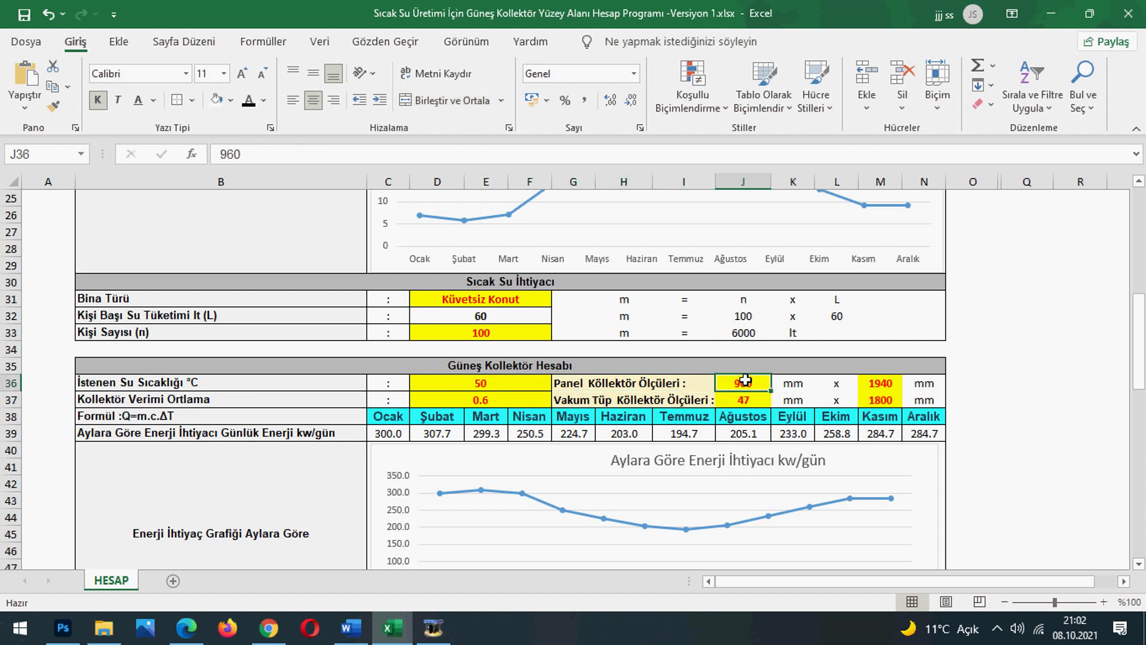
left_click(867, 383)
left_click(880, 405)
left_click(747, 385)
left_click(748, 400)
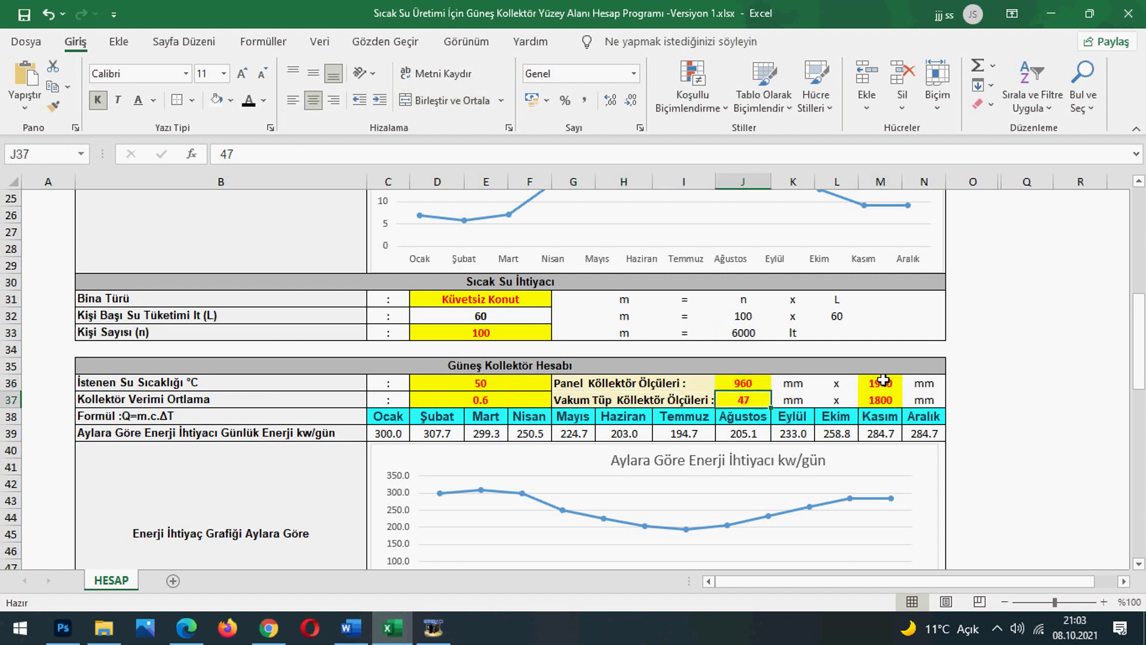
left_click(882, 385)
left_click(890, 400)
left_click(758, 381)
left_click(755, 401)
left_click(872, 385)
left_click(883, 404)
left_click(747, 381)
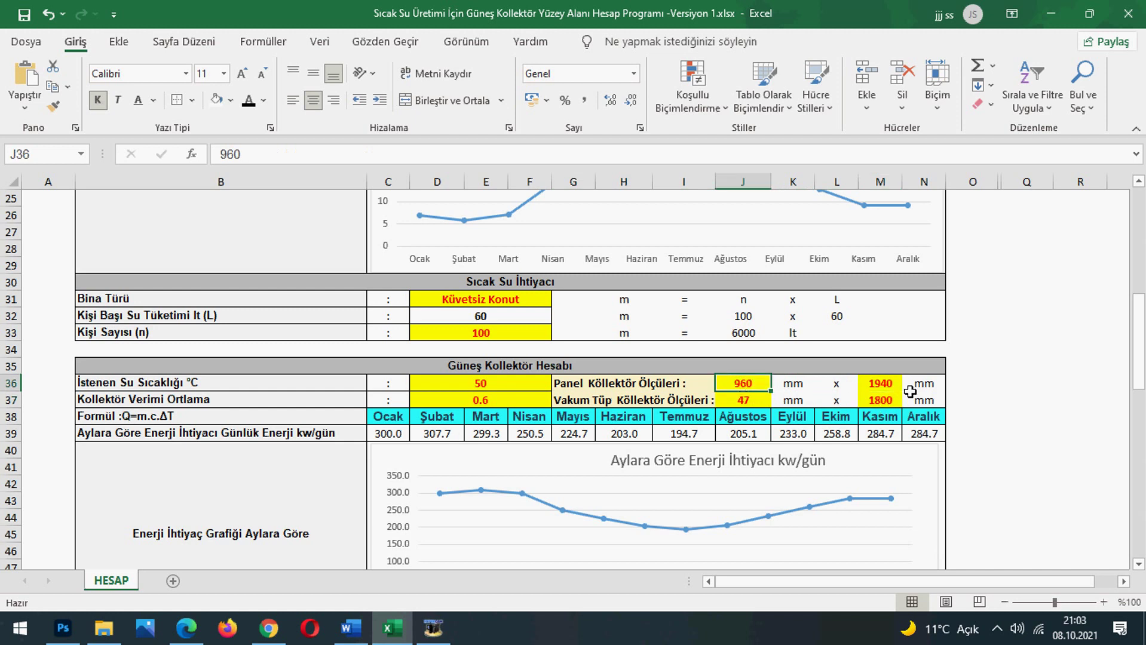
left_click(756, 401)
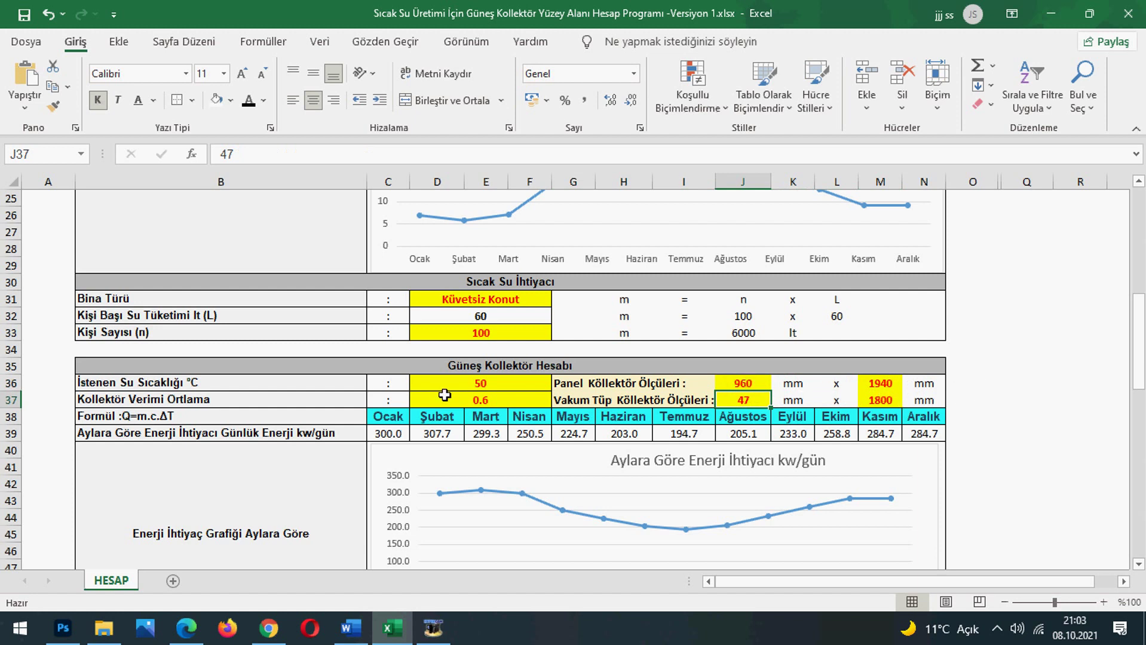
left_click(501, 401)
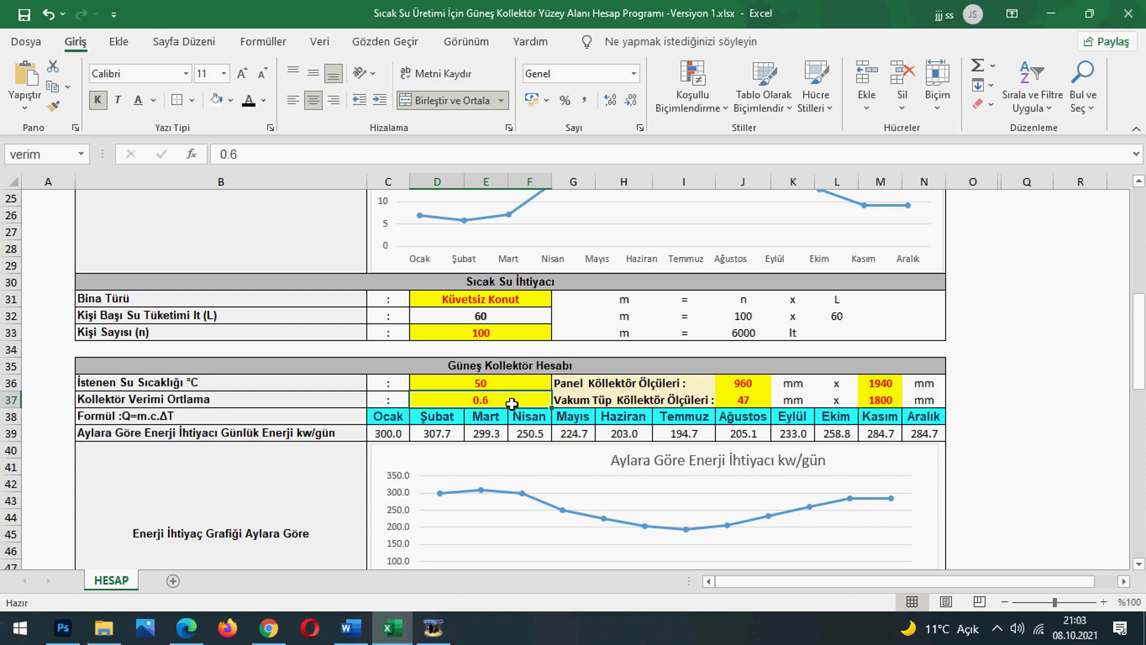
scroll(512, 404, "down", 2)
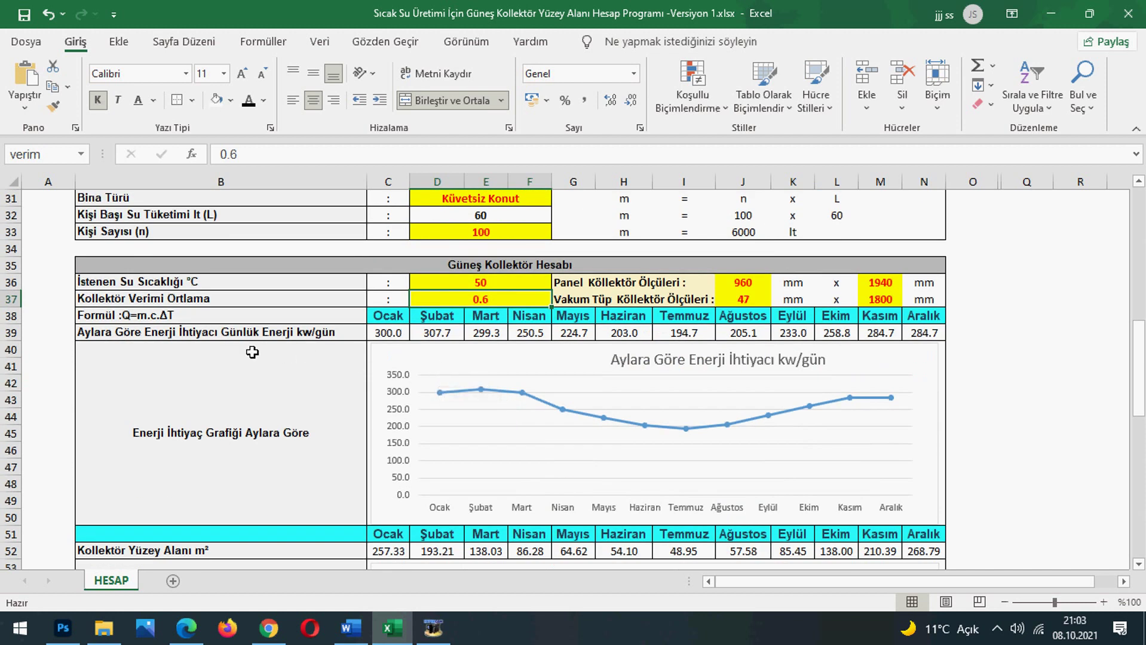
Examine the monthly daily energy demand row, including the Ocak and Temmuz formulas, and its chart.
left_click(383, 336)
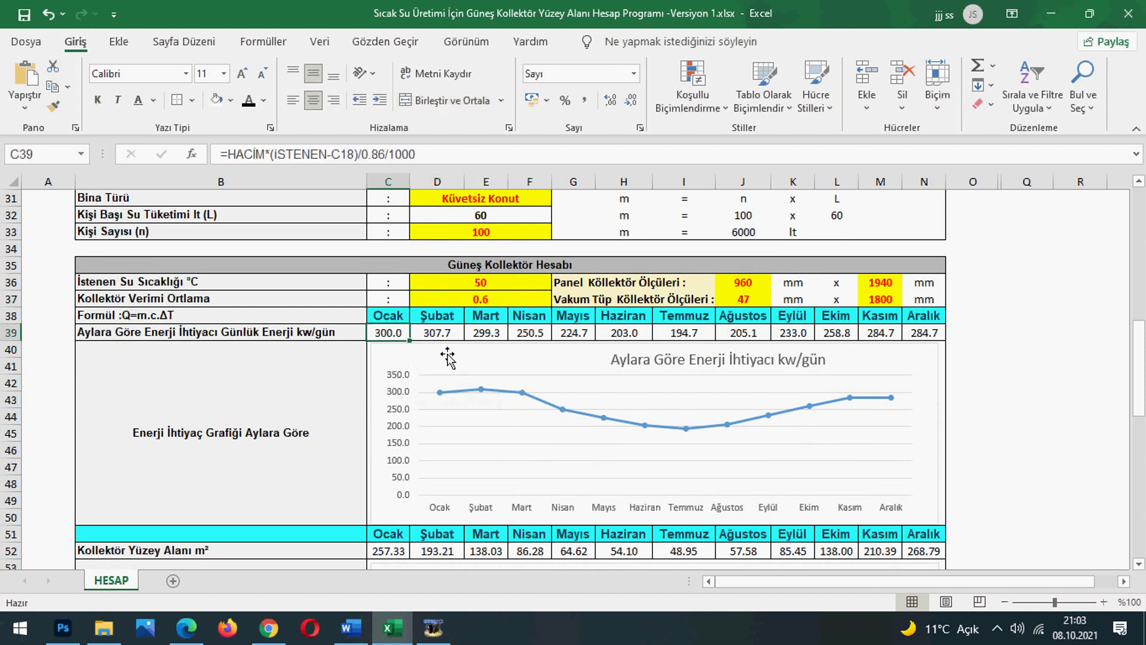
left_click(672, 332)
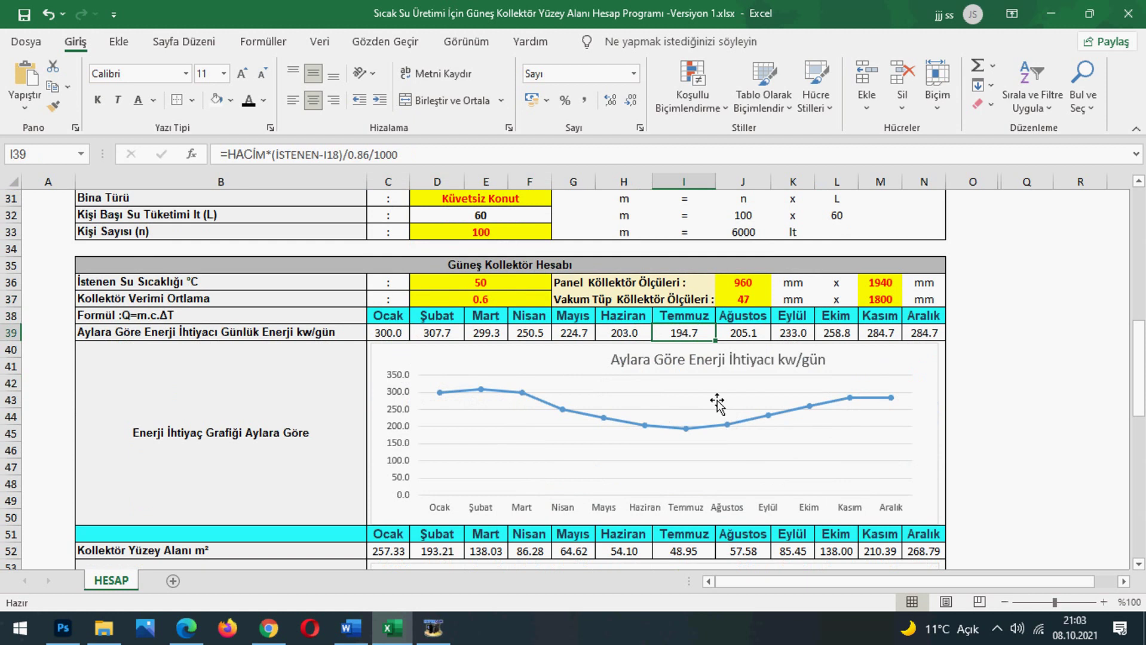
scroll(720, 409, "down", 2)
scroll(720, 409, "down", 2)
scroll(430, 409, "up", 2)
scroll(430, 410, "down", 4)
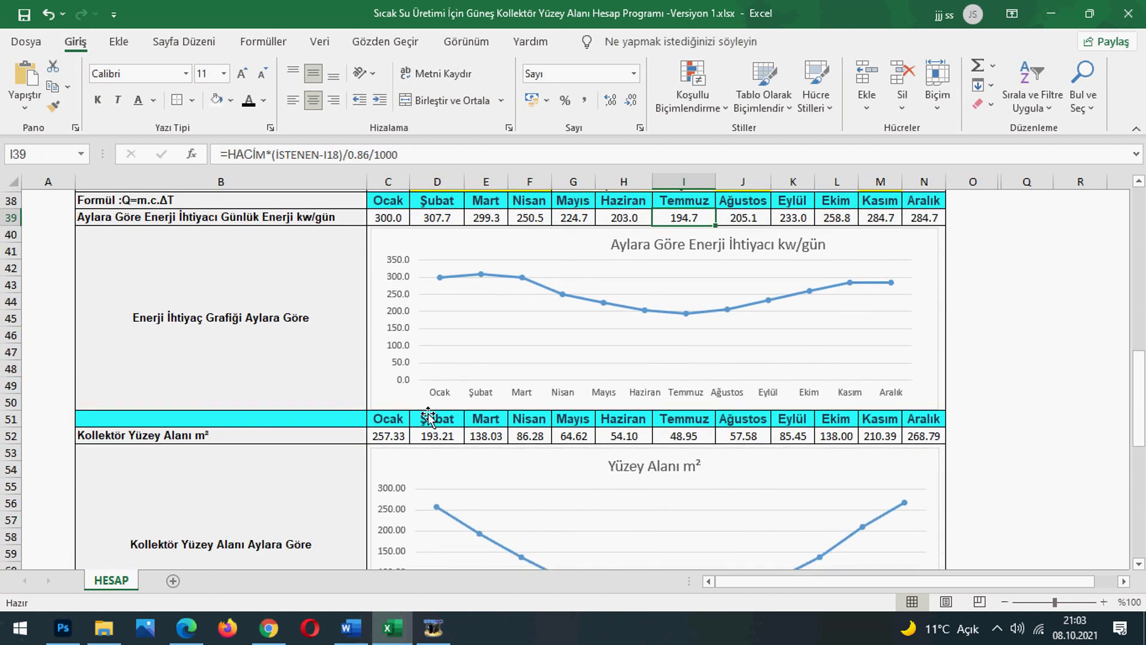
left_click_drag(1139, 441, 1141, 429)
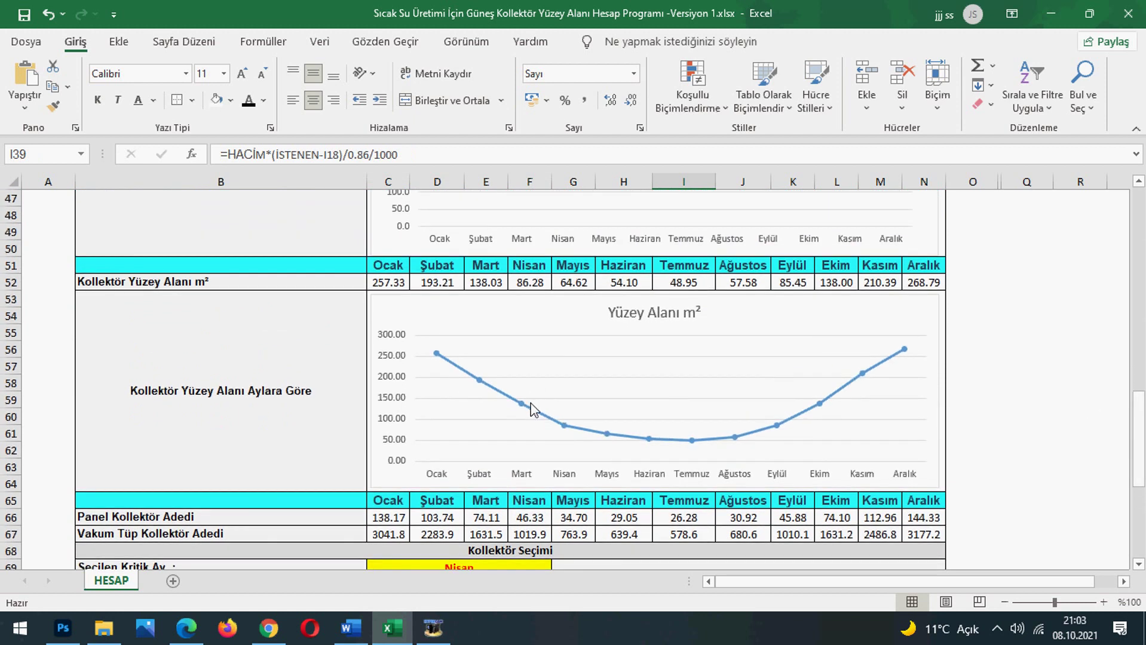
Review the collector surface area chart, the Mayıs to Ağustos area values, and the monthly panel and vacuum-tube collector counts.
mouse_move(434, 359)
left_click(572, 284)
left_click_drag(572, 283, 733, 285)
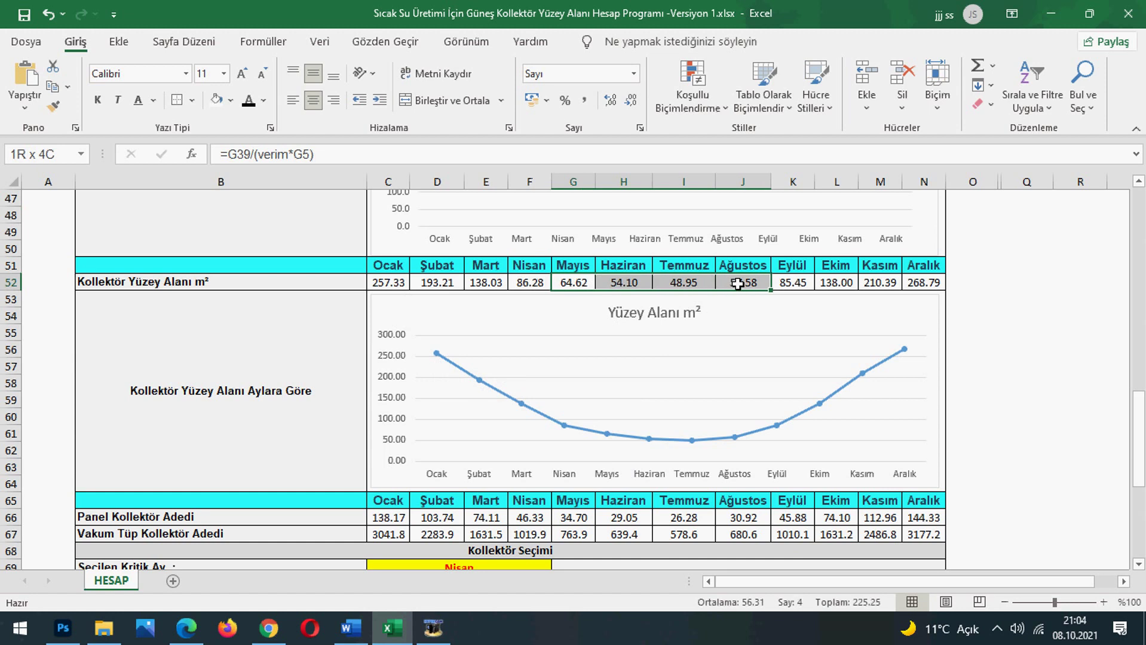
left_click_drag(738, 284, 737, 284)
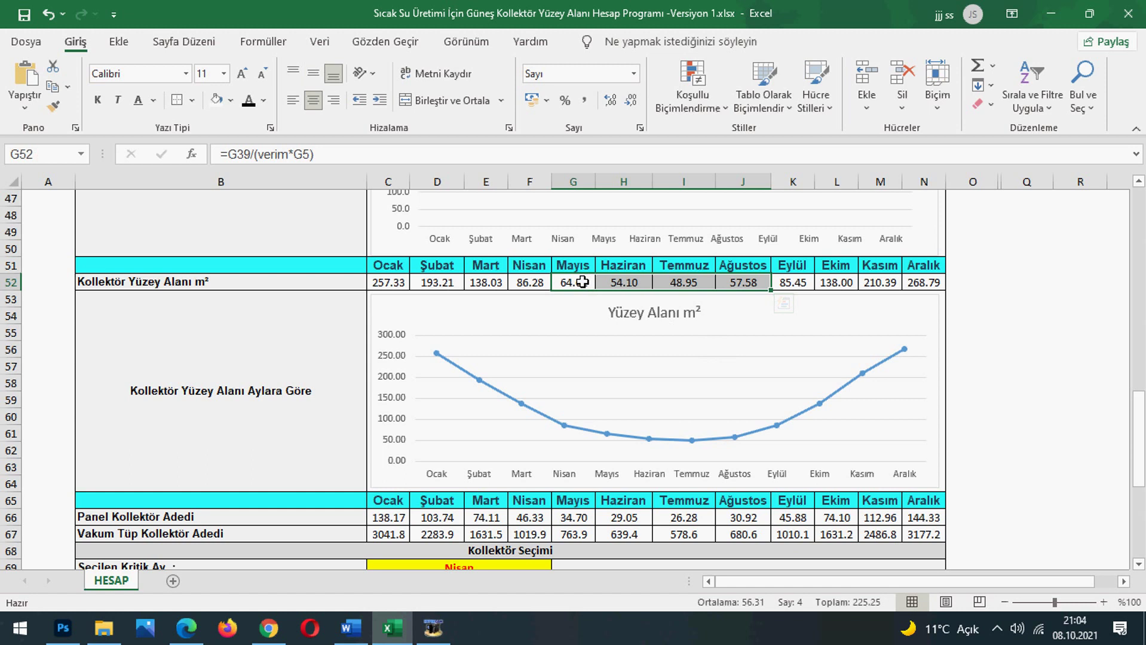
scroll(592, 325, "down", 2)
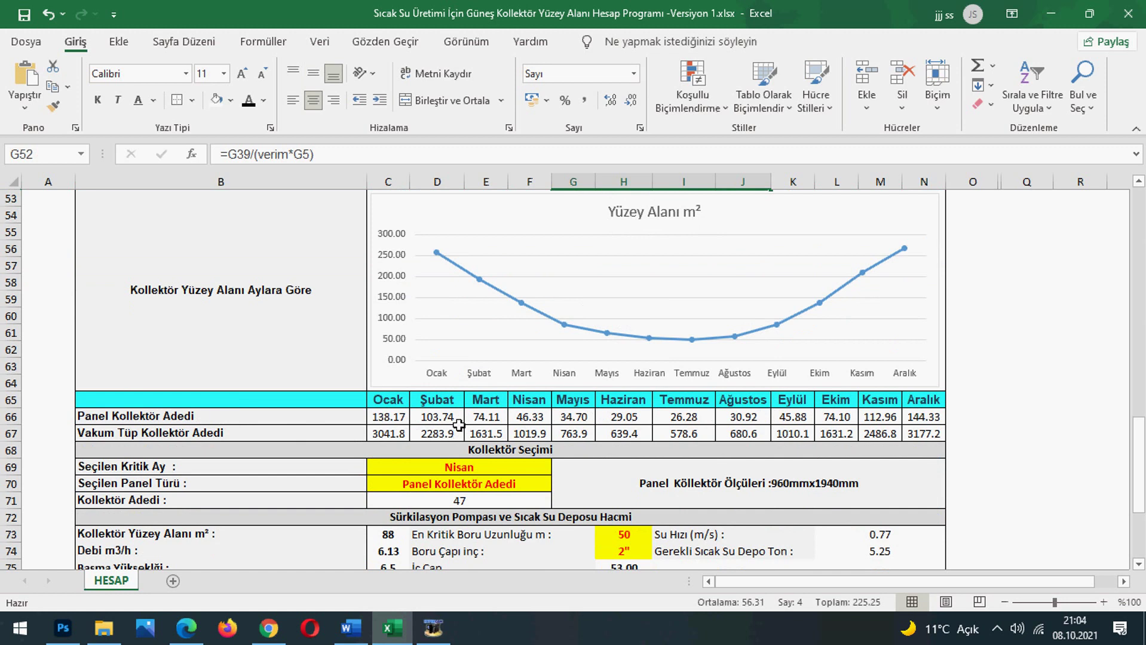
scroll(388, 410, "down", 2)
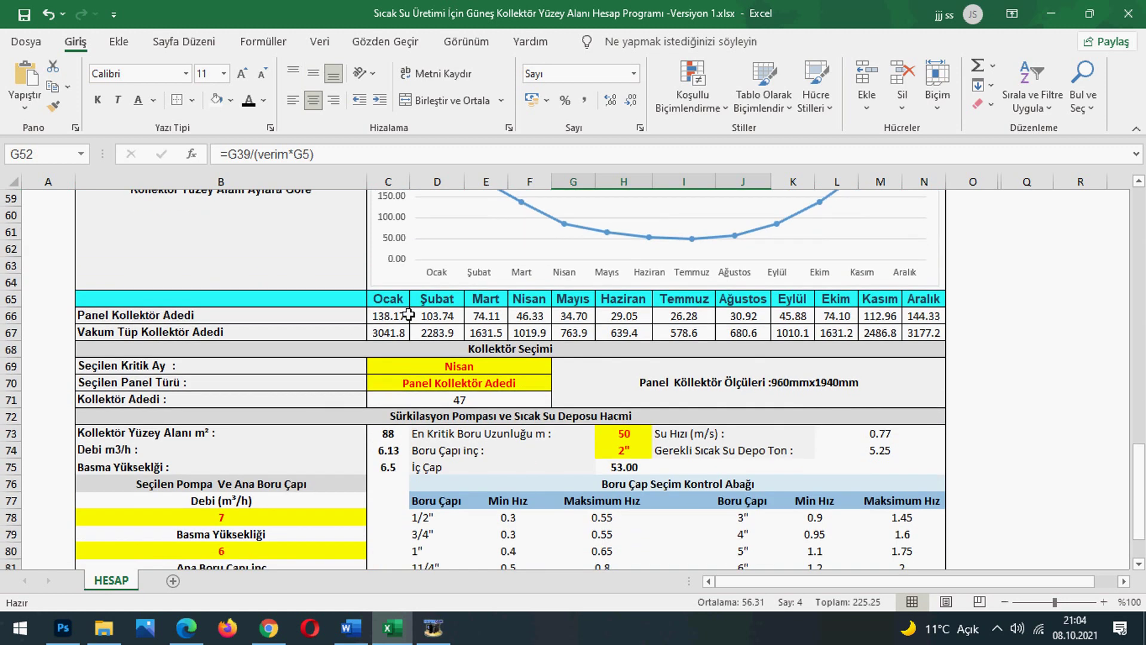
left_click_drag(408, 315, 876, 333)
left_click(971, 317)
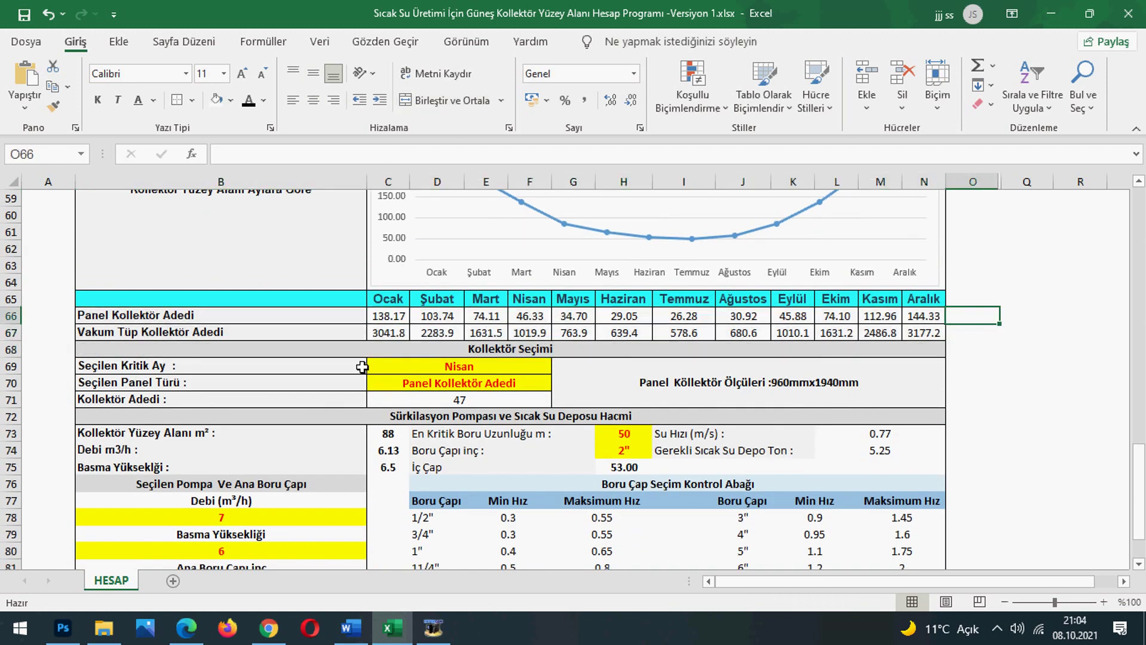
Choose Mayıs as the critical month (Seçilen Kritik Ay) in the collector selection and check the collector count.
left_click(436, 367)
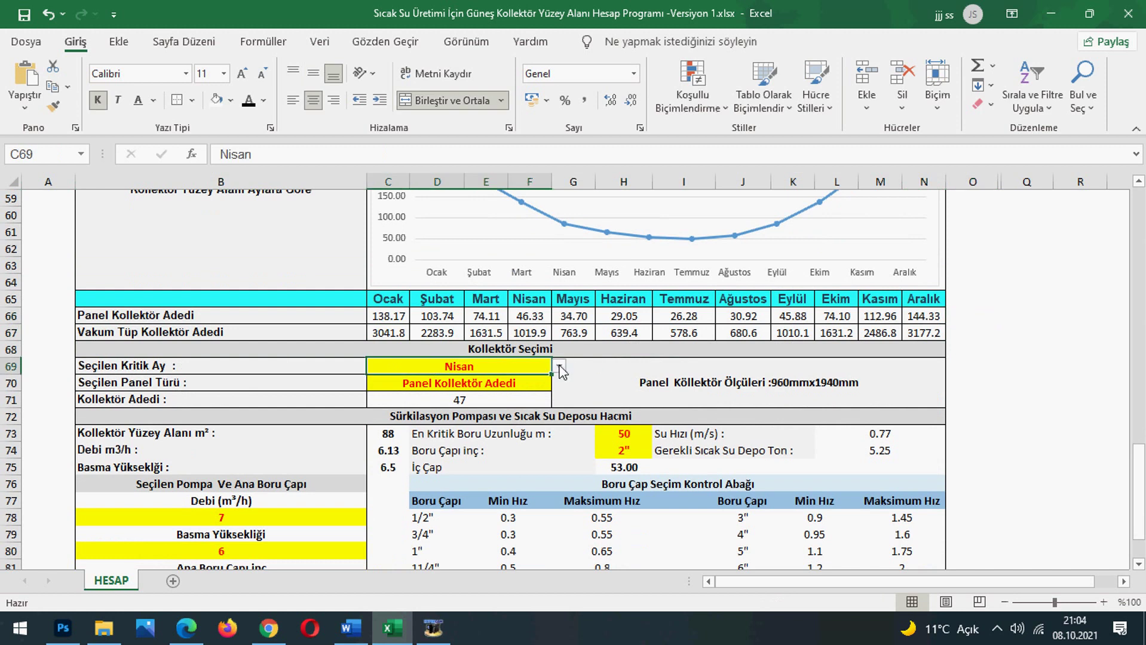
left_click(560, 368)
left_click(492, 391)
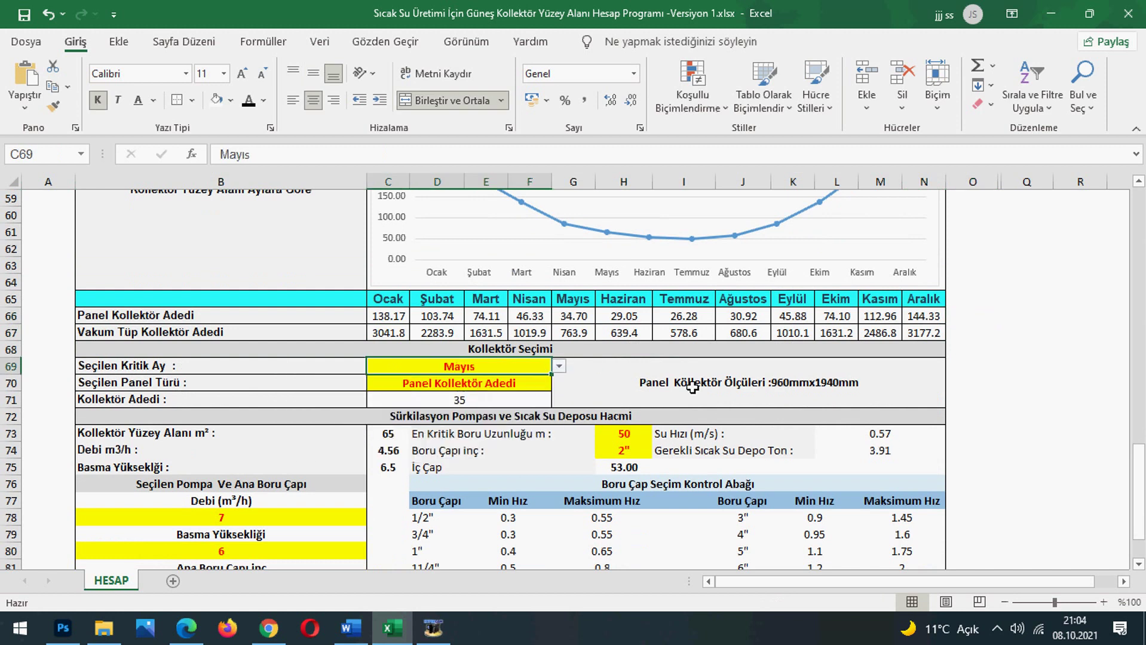
left_click(464, 401)
Try Vakum Tüp Kollektör Adedi as the panel type (Seçilen Panel Türü) and switch back to Panel Kollektör Adedi.
left_click(464, 380)
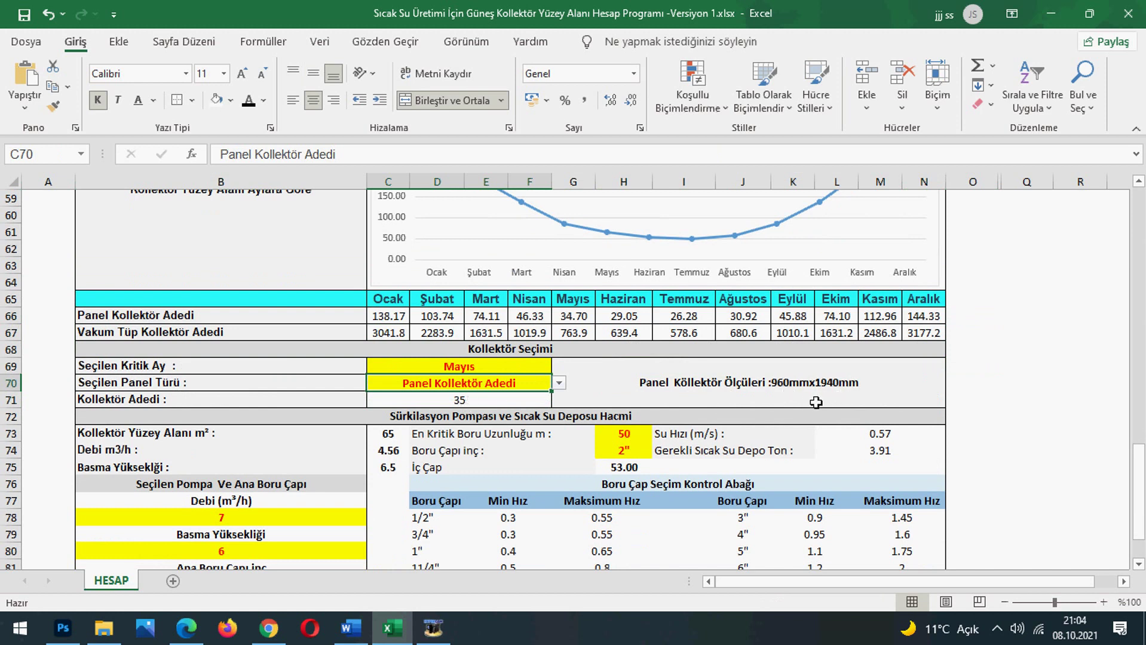
left_click(560, 387)
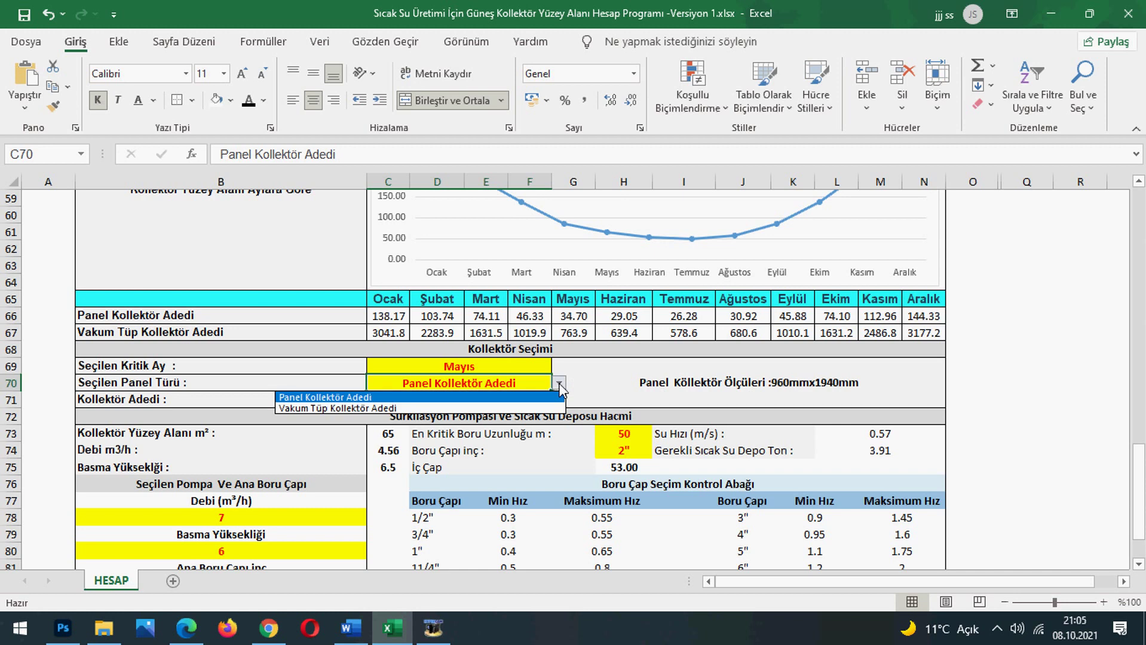
left_click(475, 411)
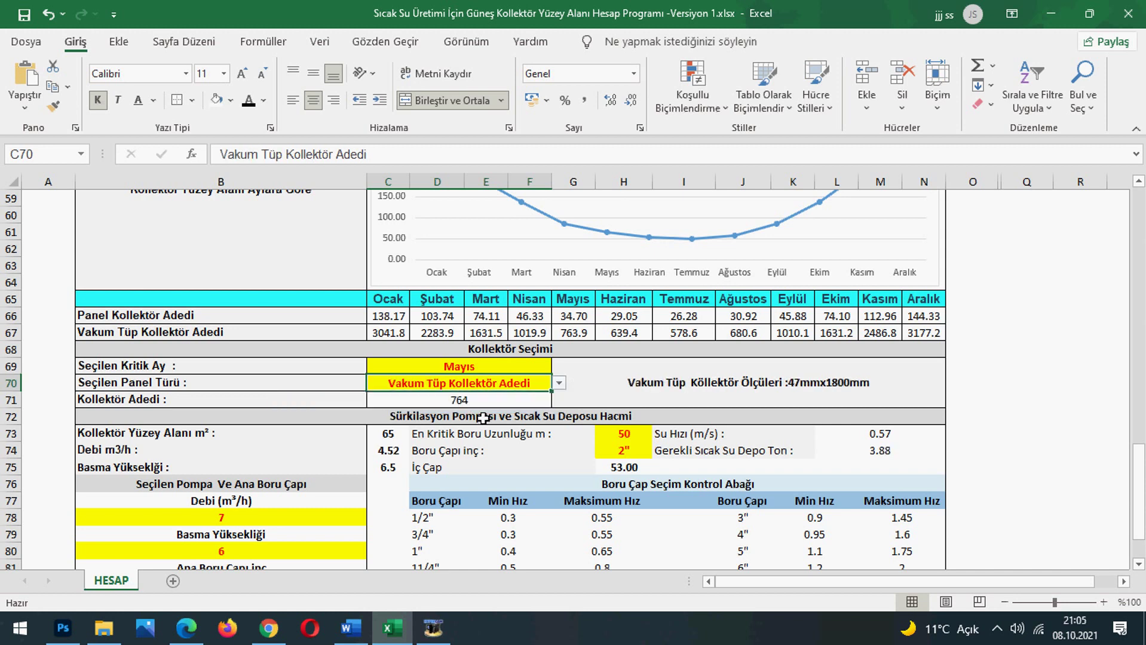
left_click(560, 383)
left_click(444, 396)
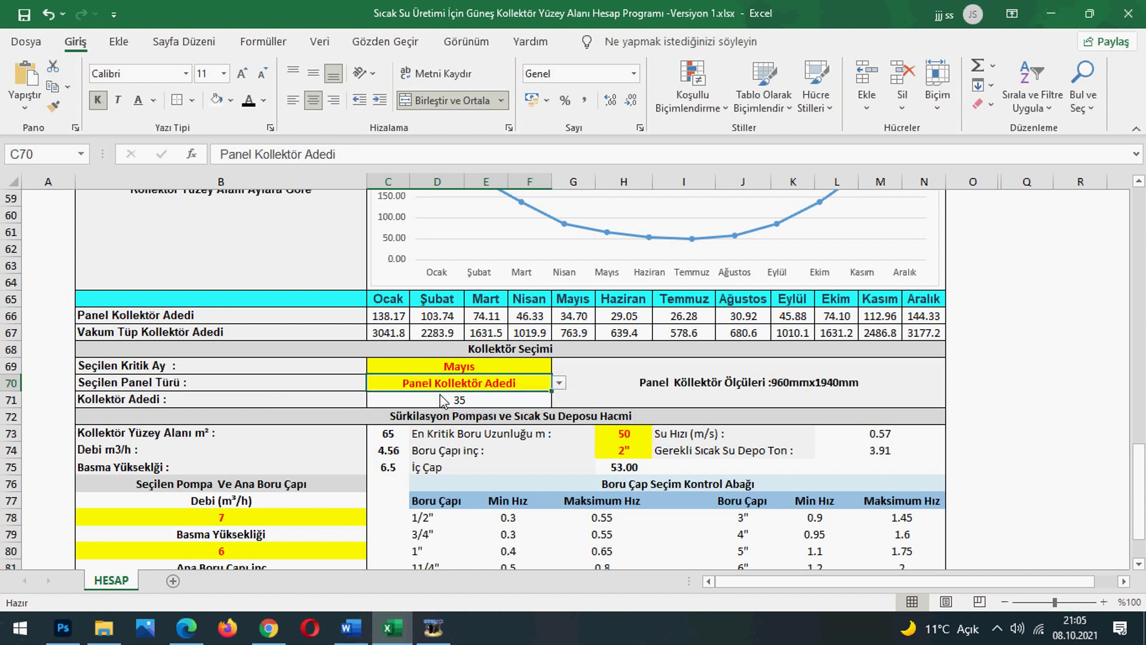
Check the collector surface area and flow rate formulas, and set the selected pump's flow rate (Debi) to 5 m³/h.
left_click(389, 436)
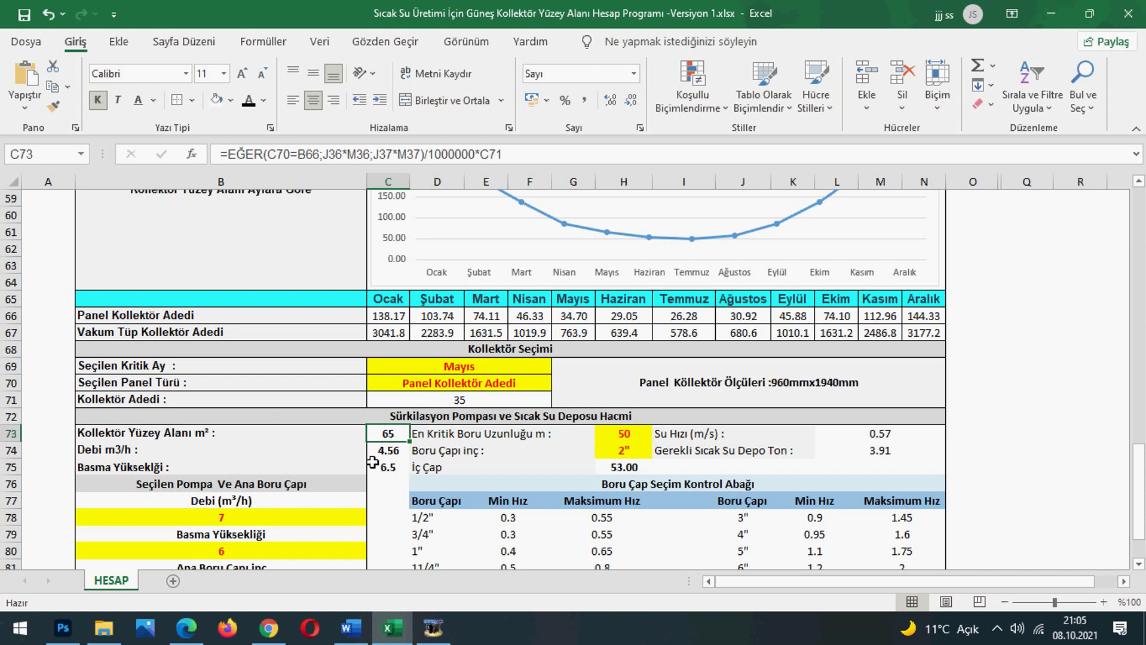
left_click(387, 453)
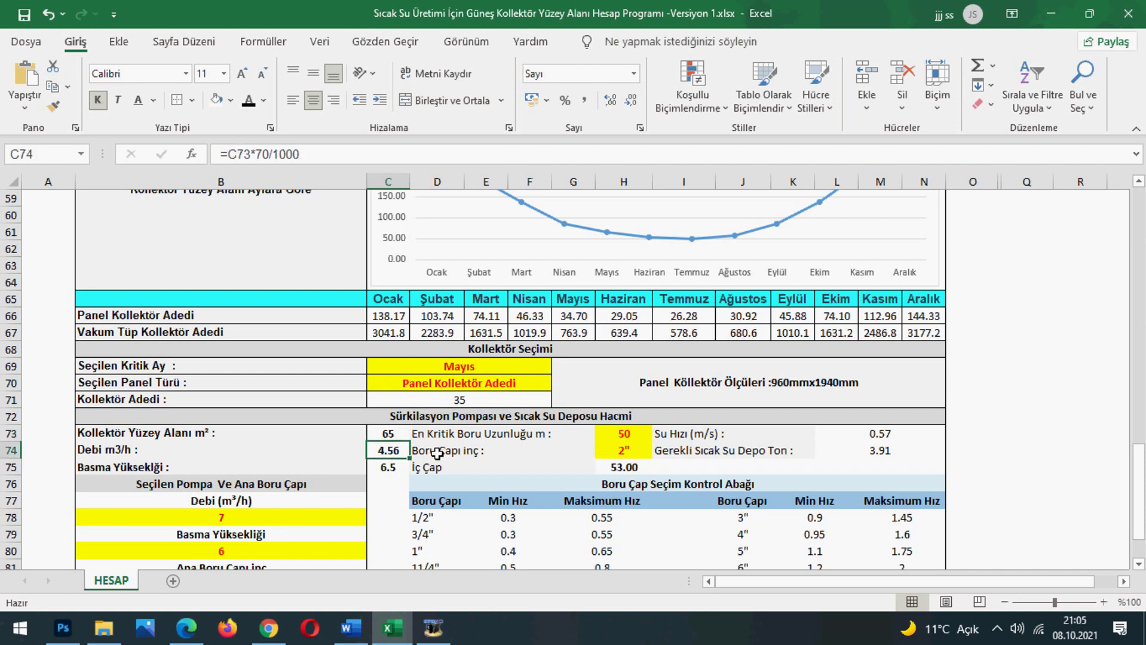
left_click(290, 516)
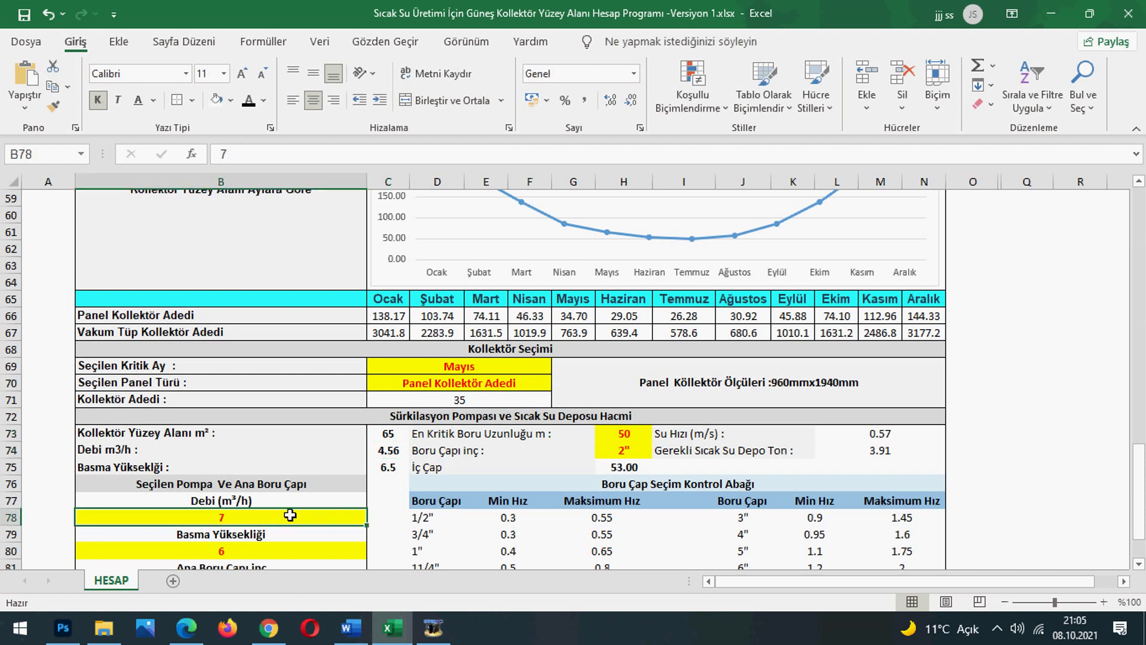
type("5")
left_click(390, 530)
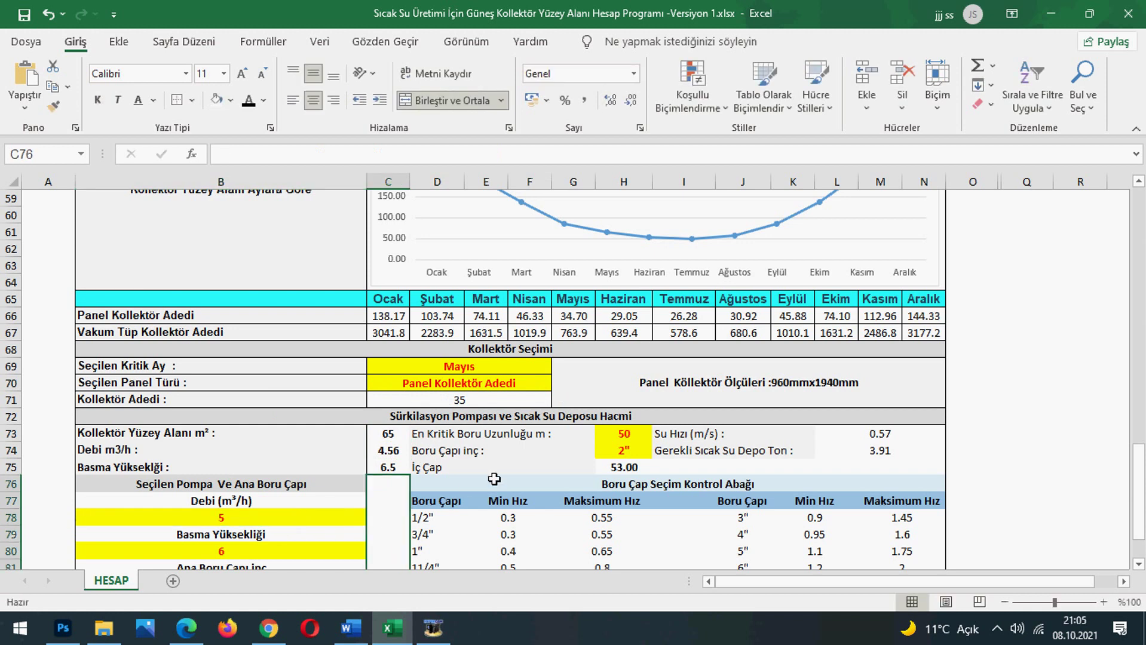
Check the pump head formula and set the most critical pipe length (En Kritik Boru Uzunluğu) to 75 m.
left_click(394, 468)
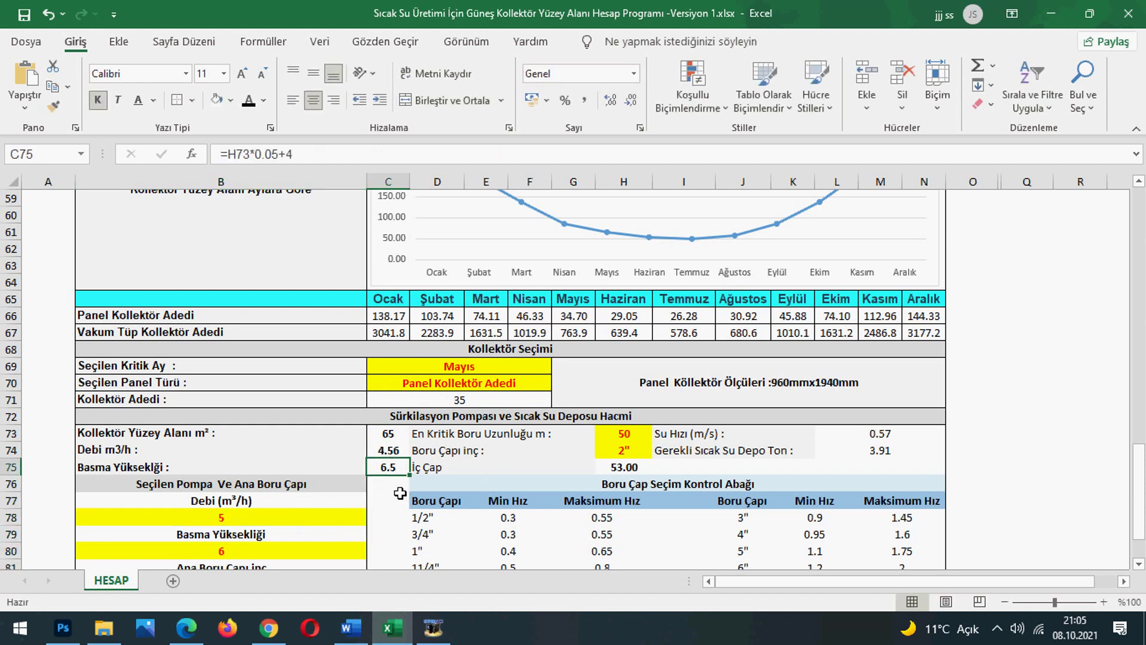
left_click(625, 439)
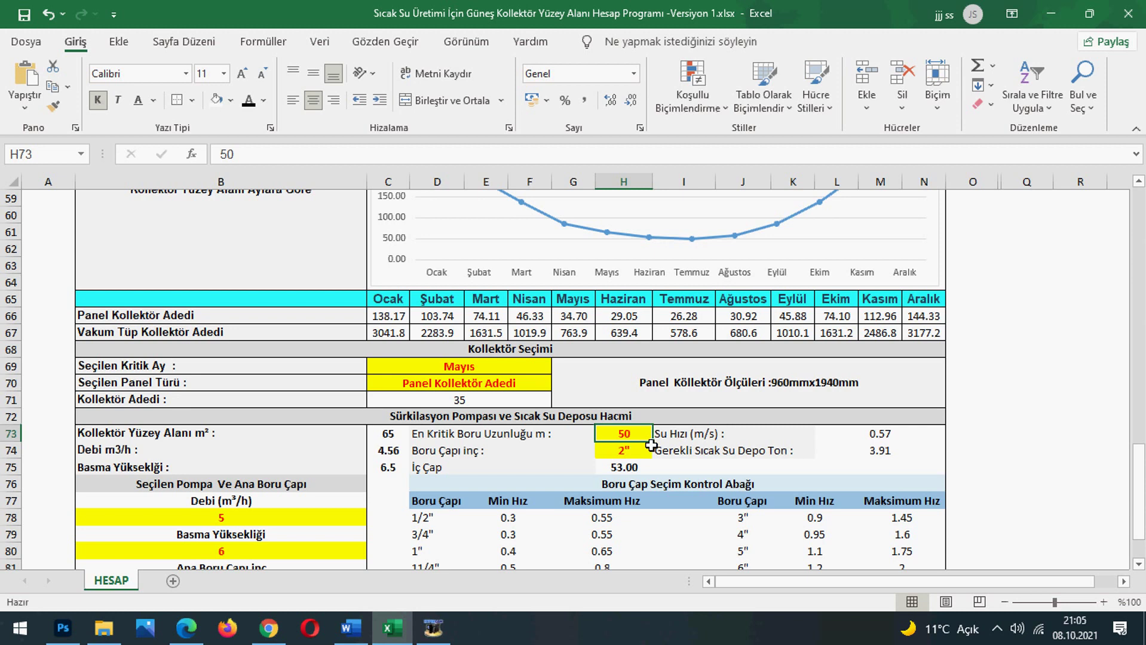
type("75")
key("Return")
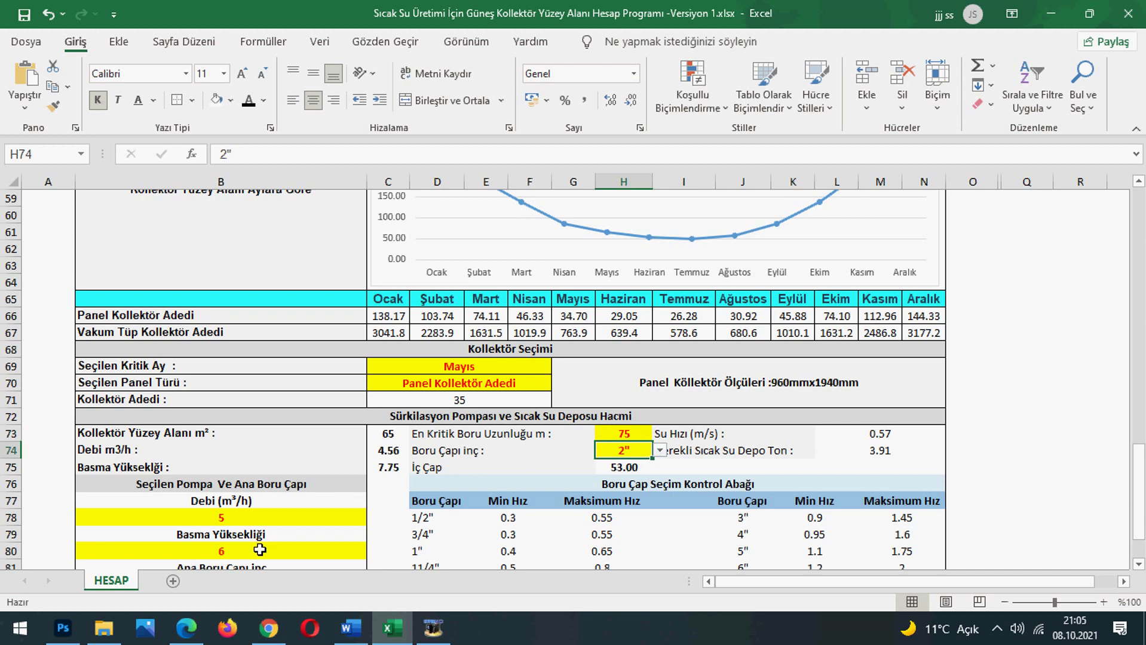
Check the required pump head and set the selected pump's head (Basma Yüksekliği) to 8.
left_click(389, 468)
left_click(304, 556)
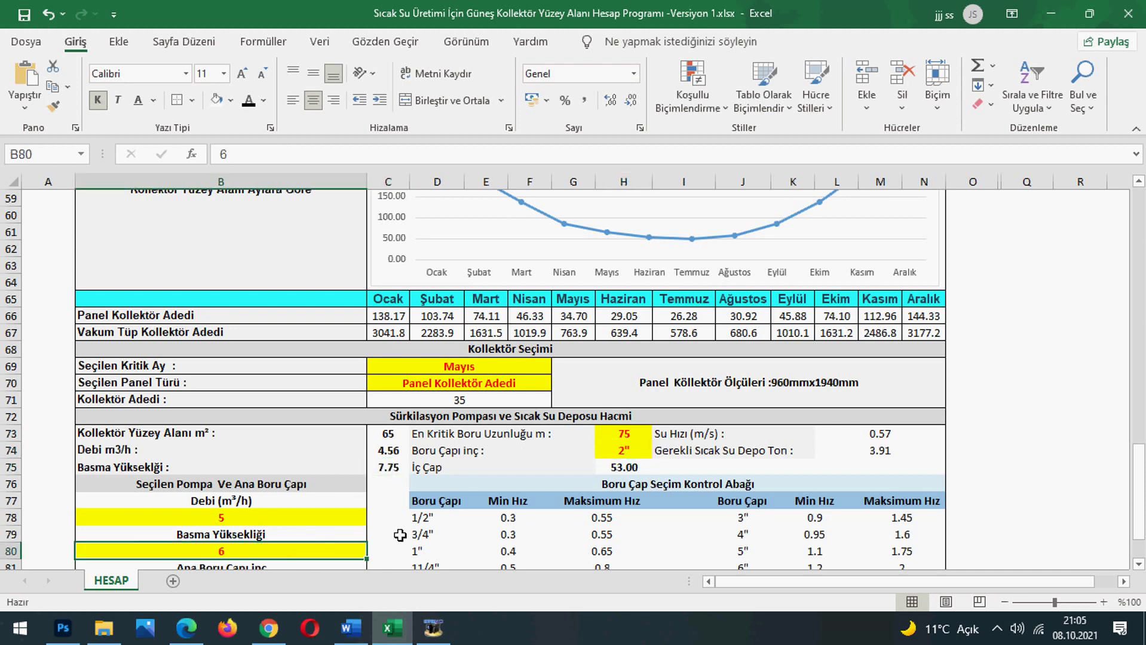
type("8")
key("Return")
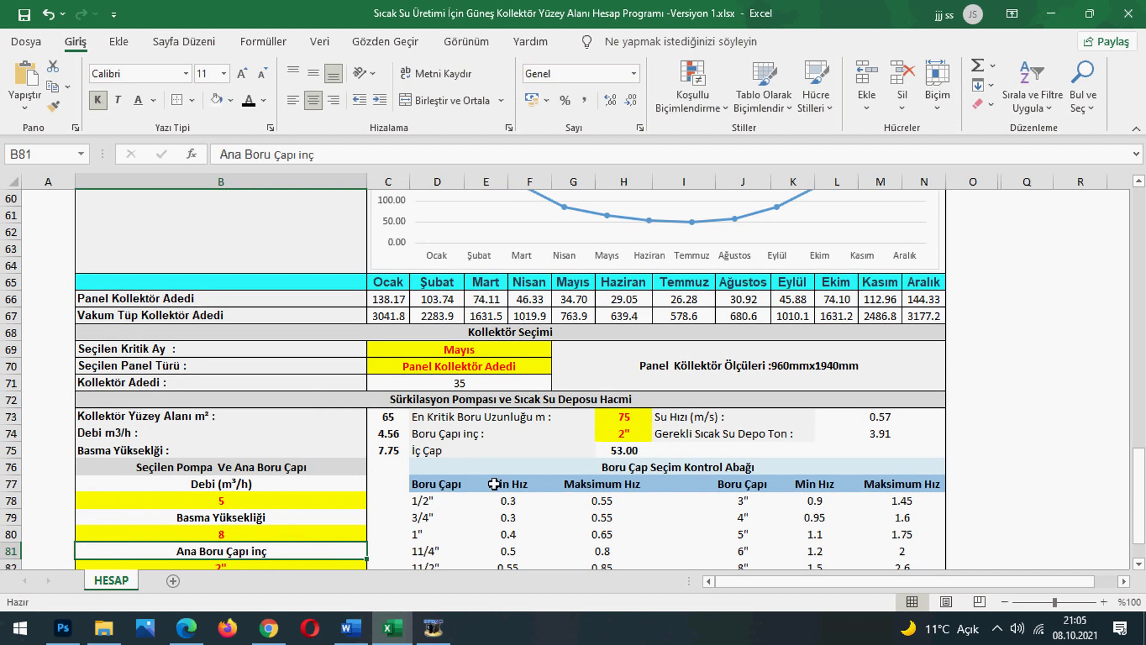
Examine the available pipe diameters, the minimum and maximum velocities in the pipe diameter control table, and the water velocity formula.
left_click(629, 437)
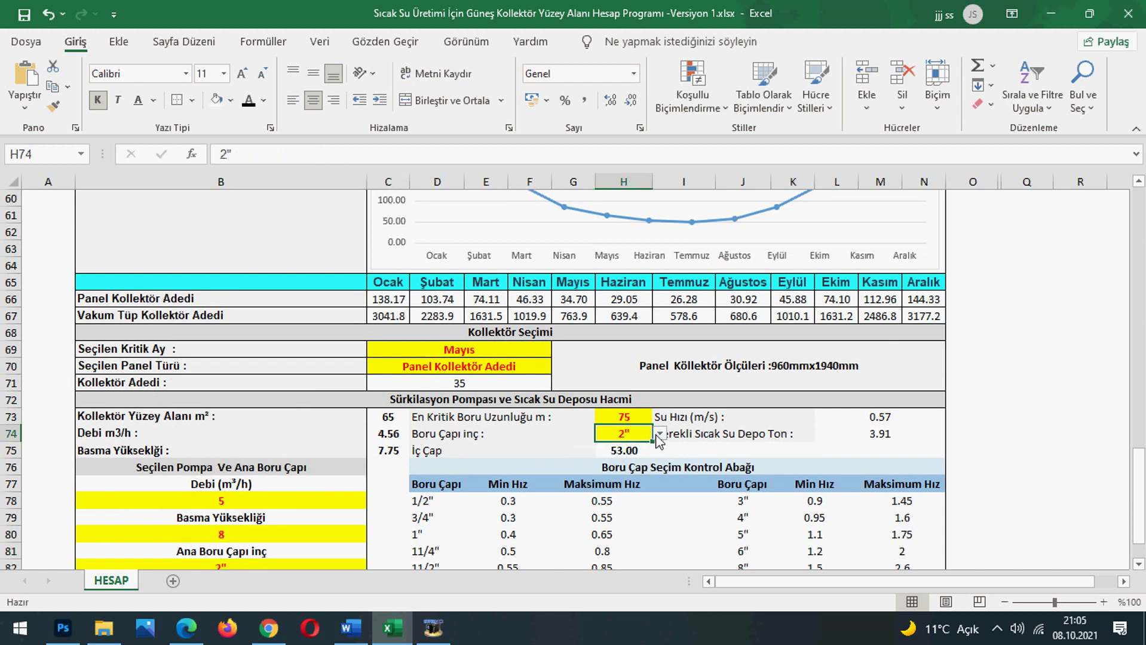
left_click(660, 435)
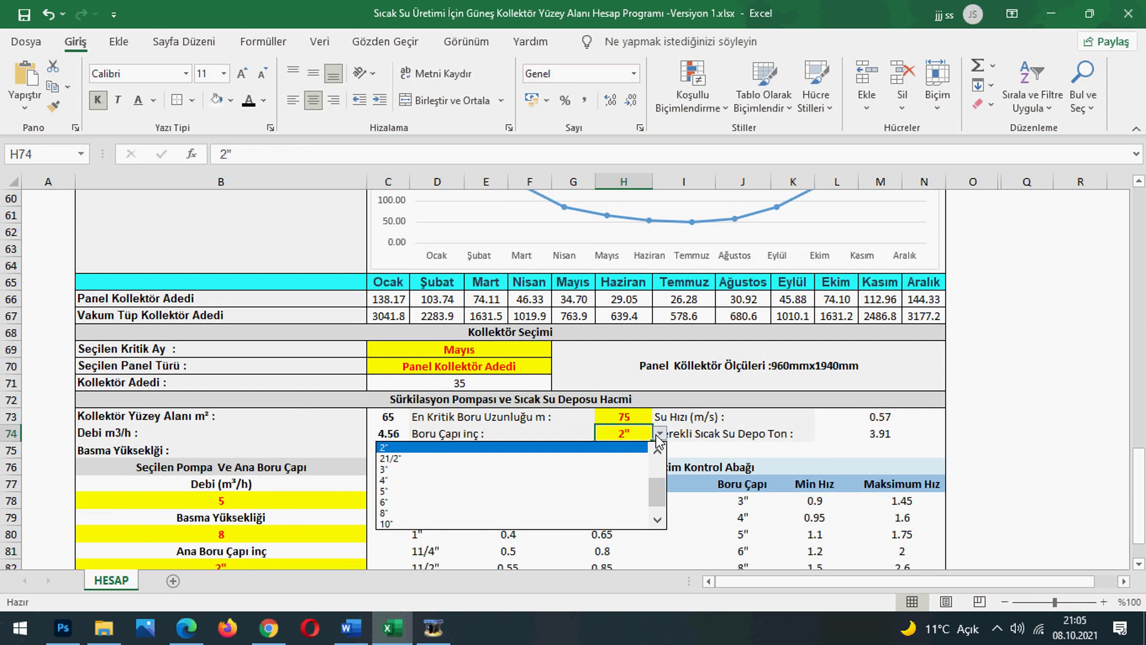
left_click(660, 436)
scroll(725, 437, "down", 2)
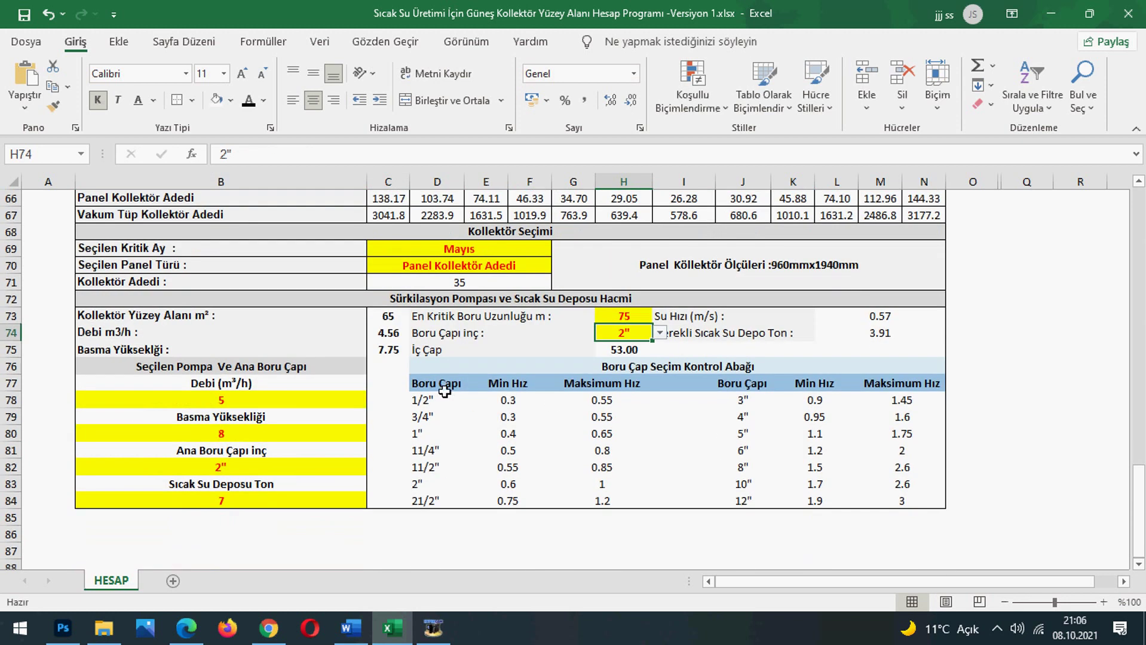
left_click_drag(427, 400, 911, 496)
left_click(1025, 432)
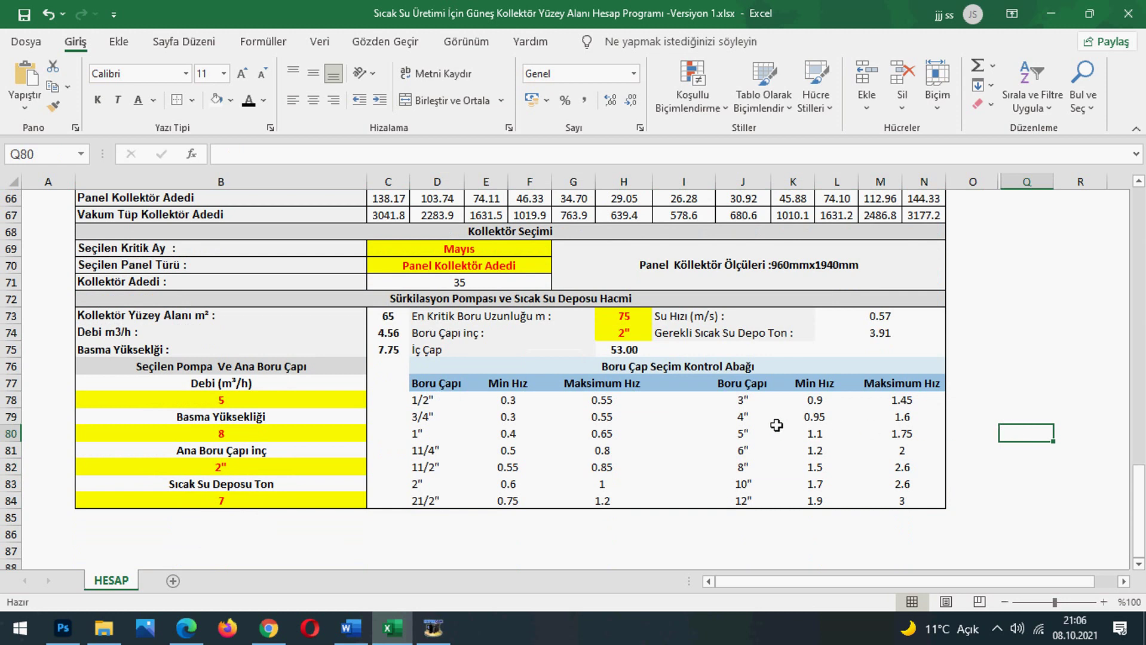
left_click(884, 322)
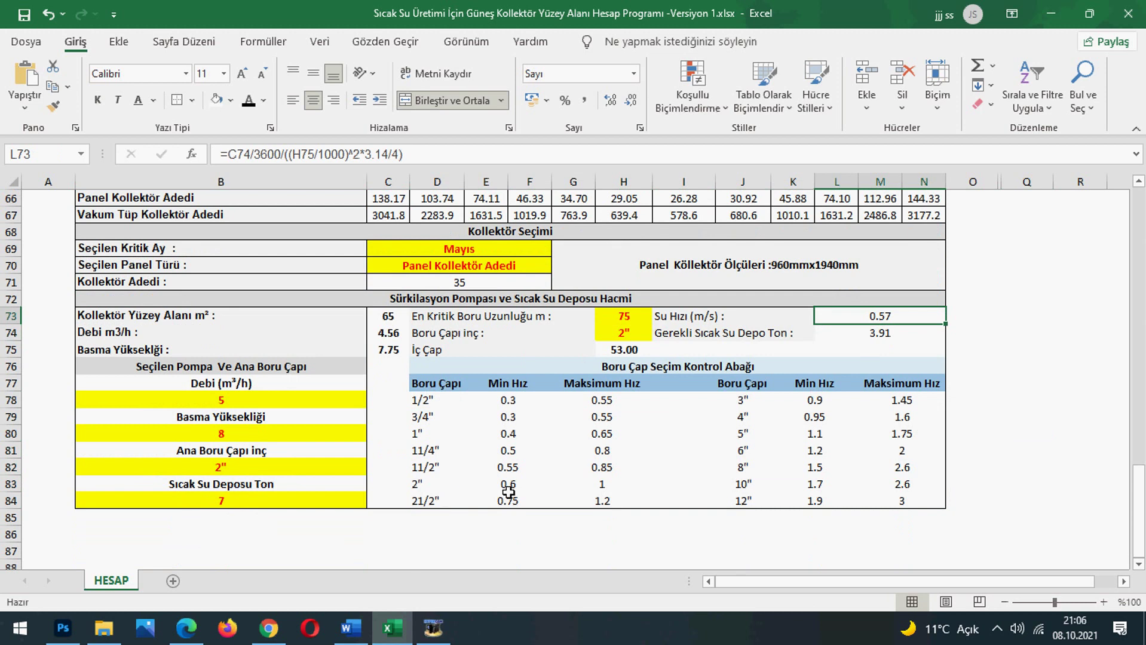
Try a pipe diameter (Boru Çapı) of 11/2", restore 2", and compare the water velocity with the control table.
left_click(633, 332)
left_click(660, 333)
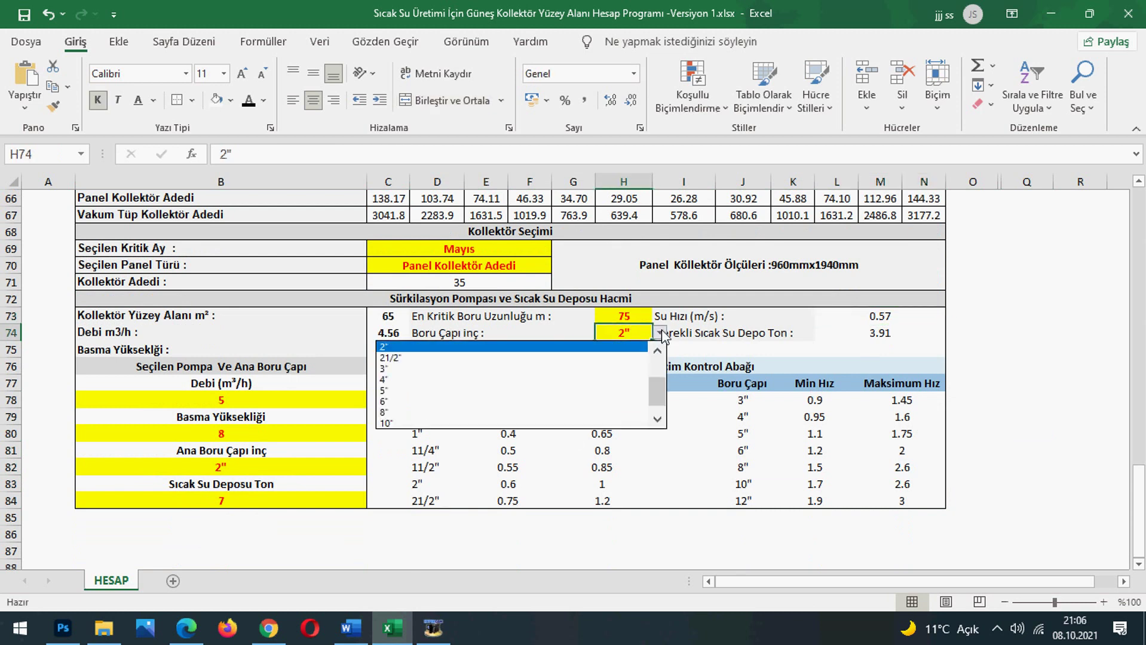
left_click(657, 350)
left_click(572, 349)
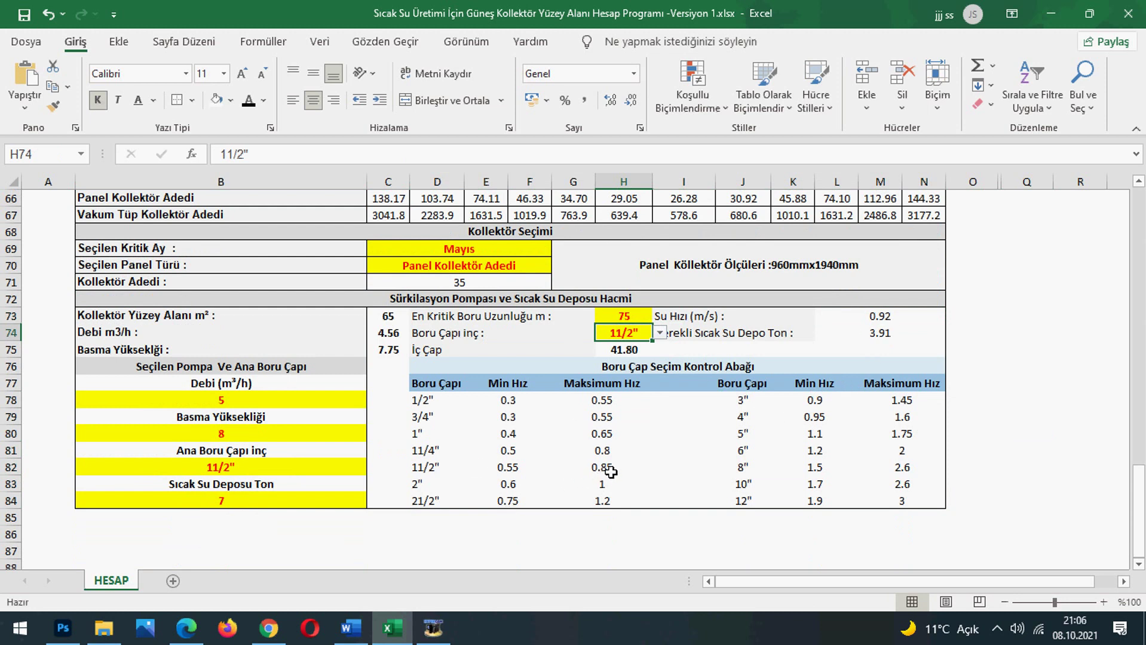
left_click(661, 333)
left_click(544, 357)
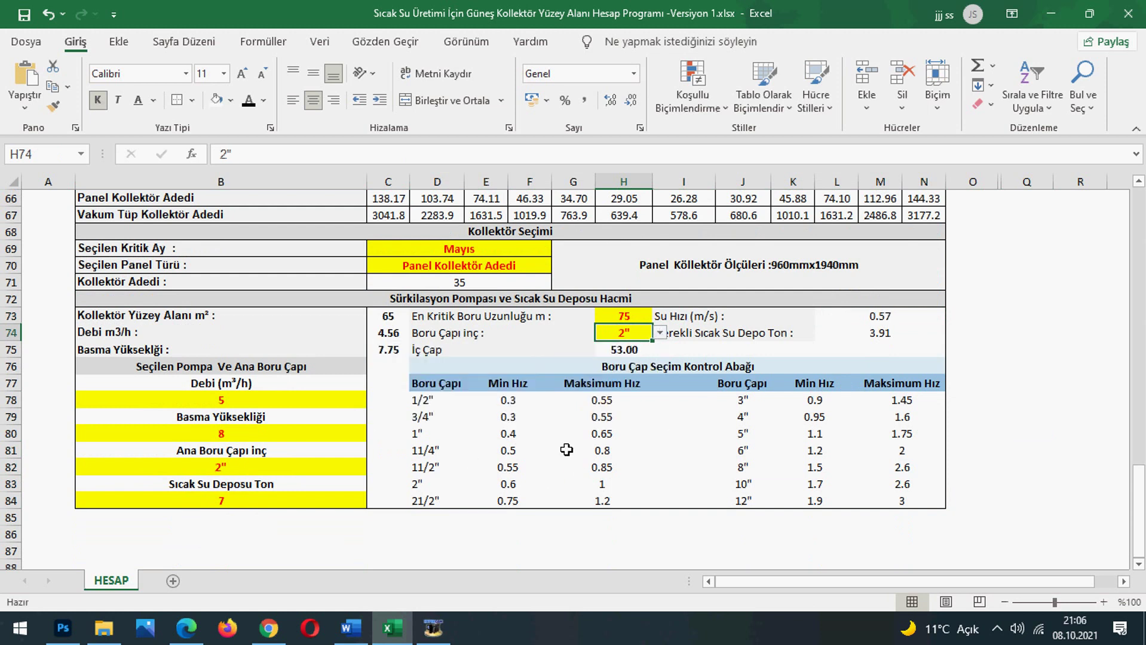
left_click(884, 317)
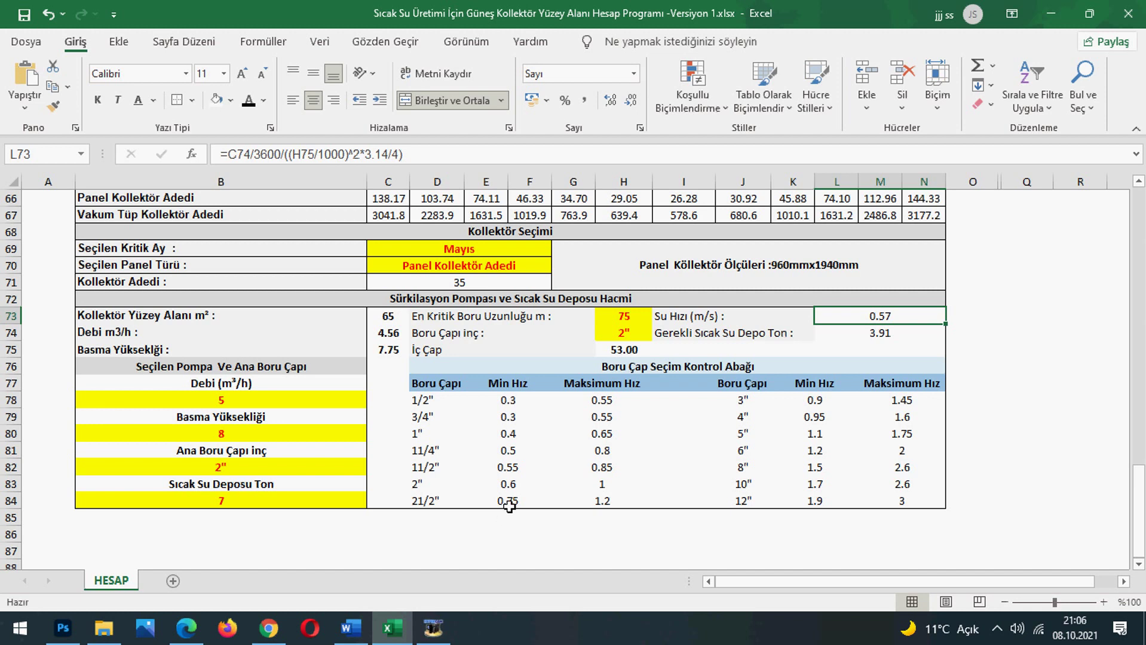
left_click(634, 329)
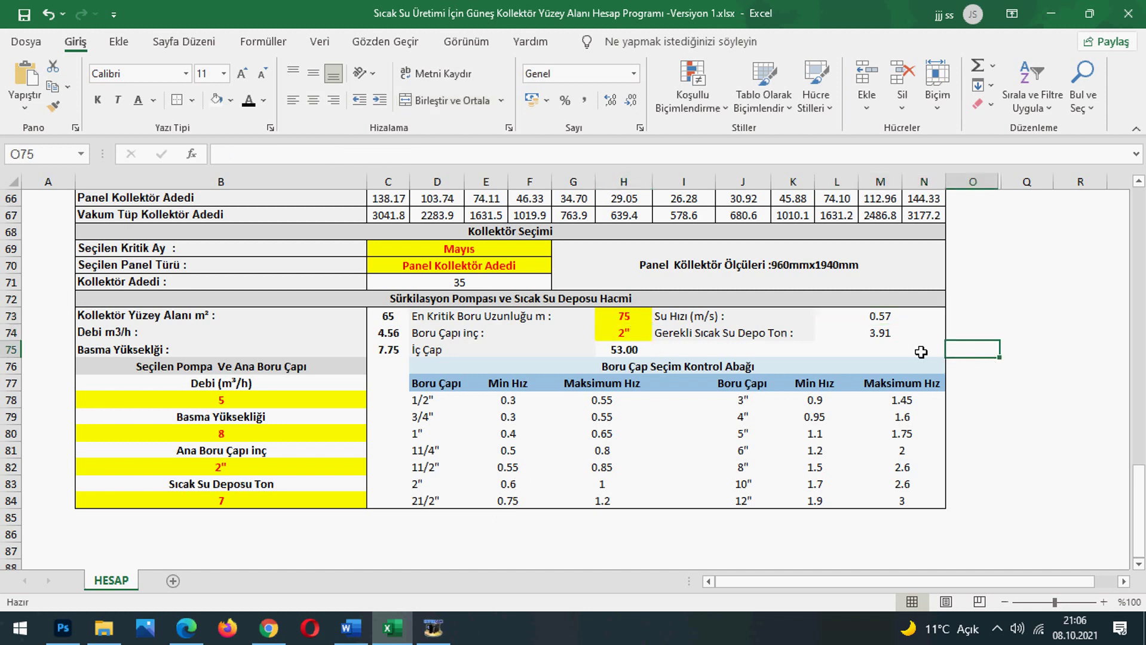
Check the required hot water tank formula and set the selected tank capacity (Sıcak Su Deposu Ton) to 4.
left_click(786, 338)
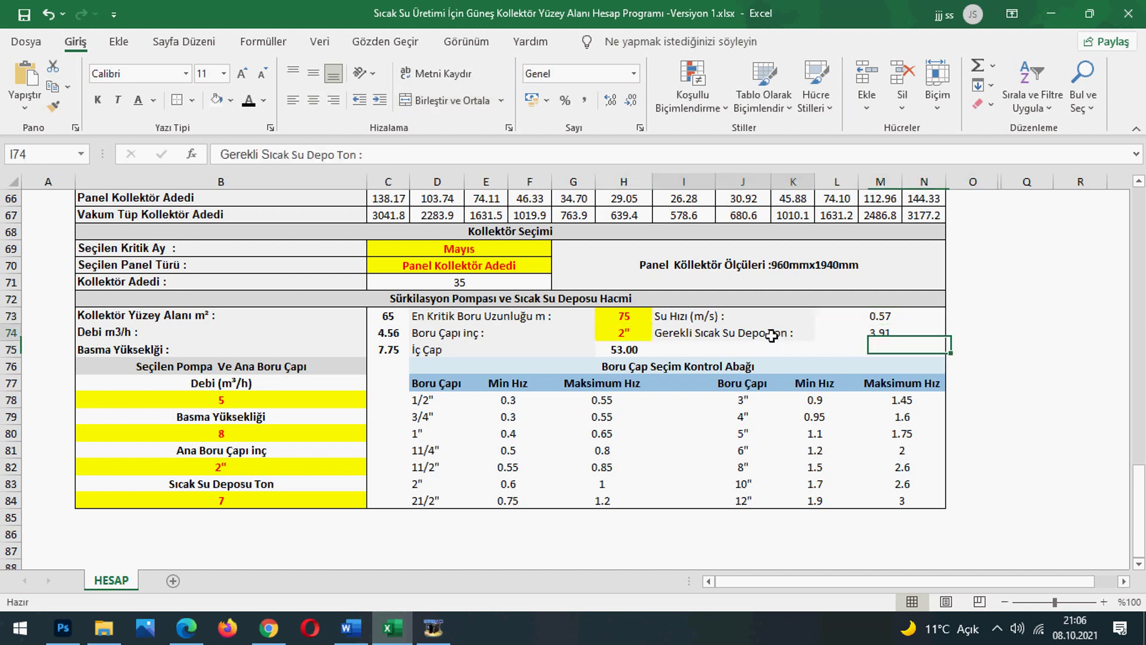
left_click(885, 337)
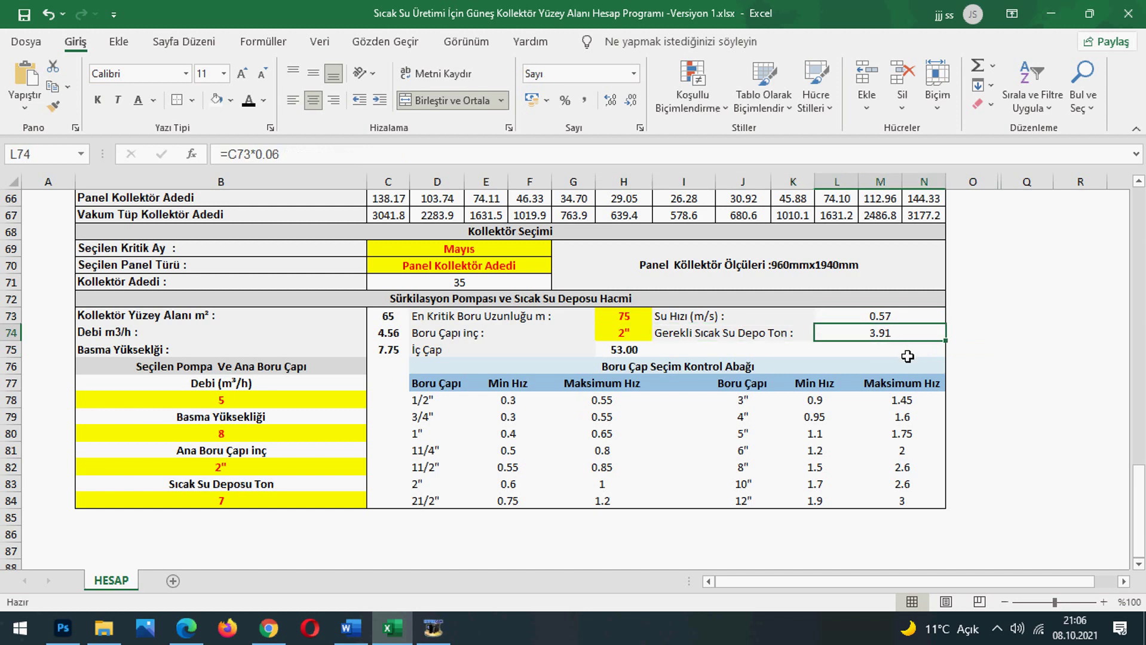
left_click(280, 502)
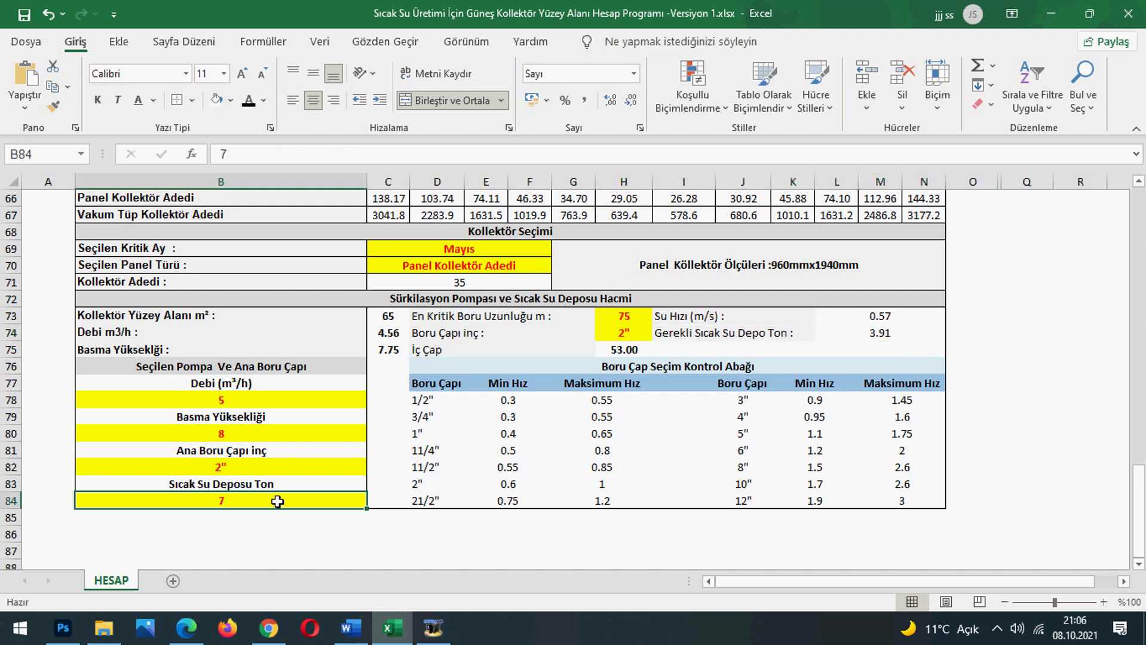
type("4")
left_click(300, 546)
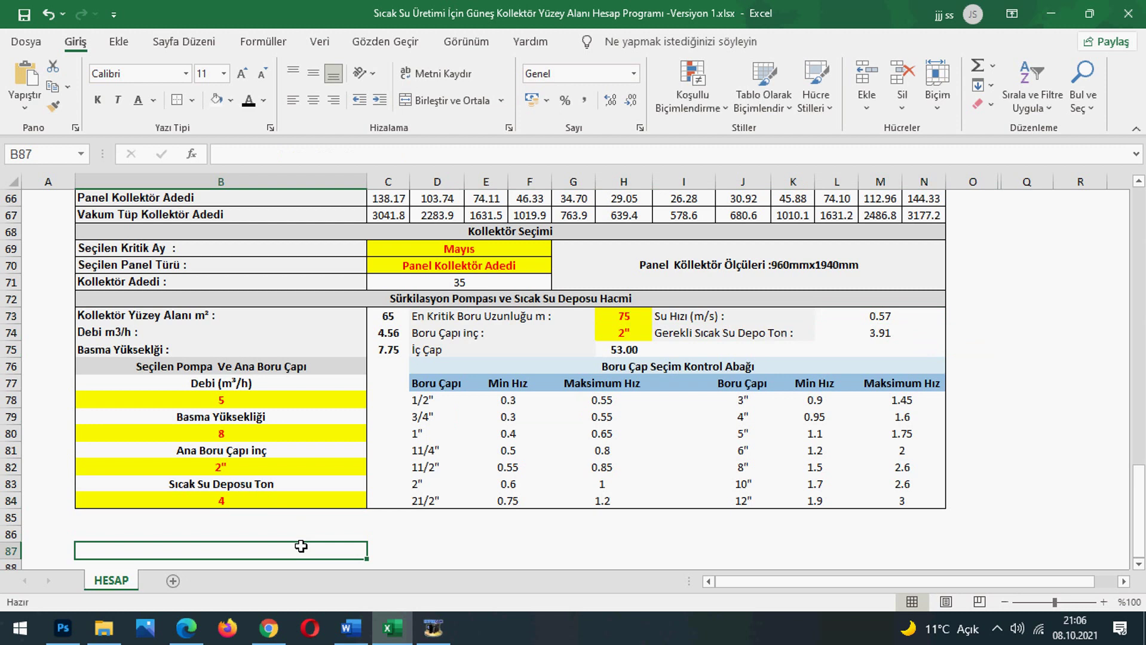
scroll(401, 489, "up", 18)
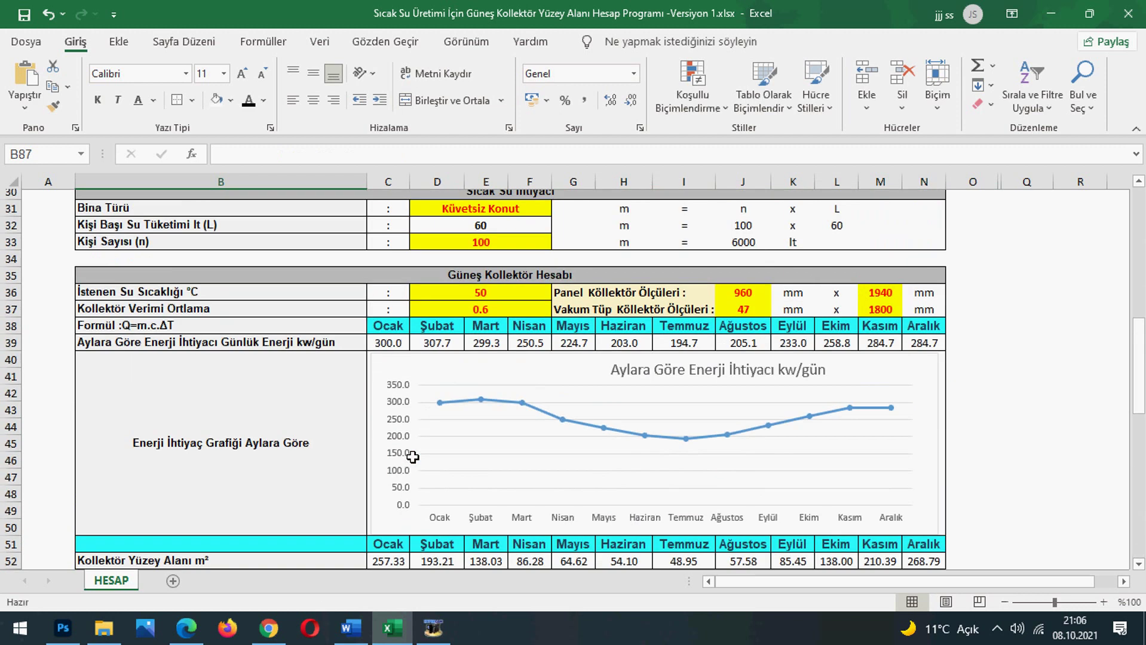
scroll(413, 457, "up", 3)
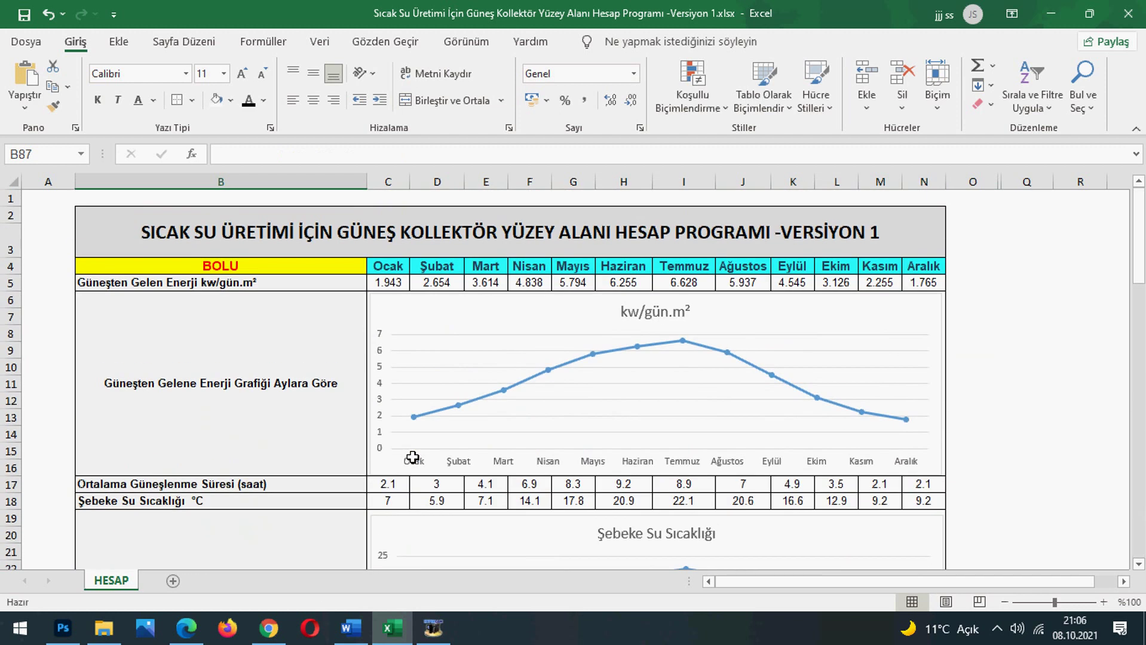